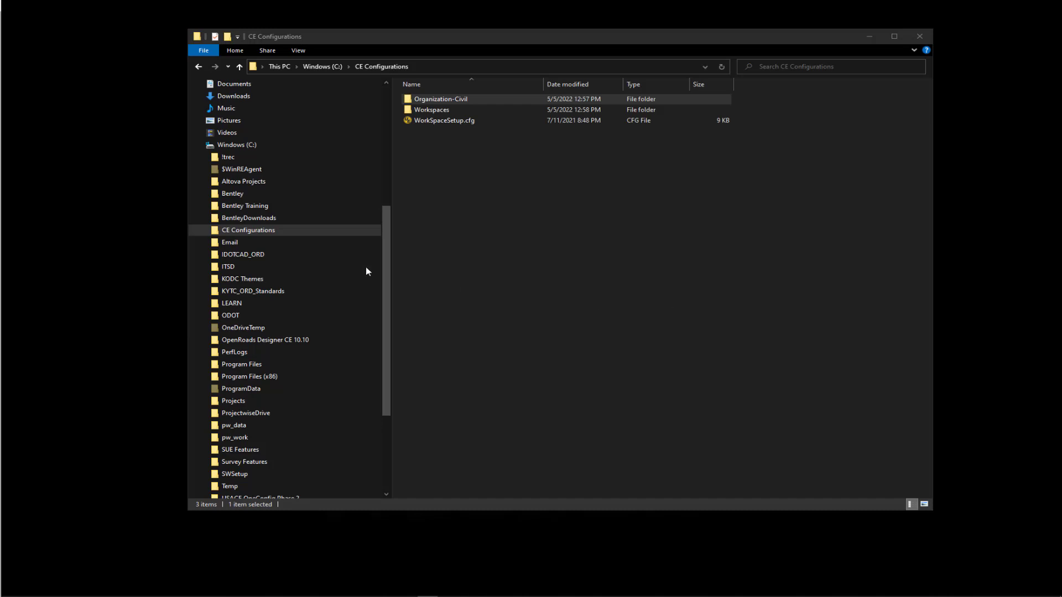
Step: Browse to CE Configurations > Organization-Civil > XYZ Consultants > Seed in File Explorer
double_click(275, 237)
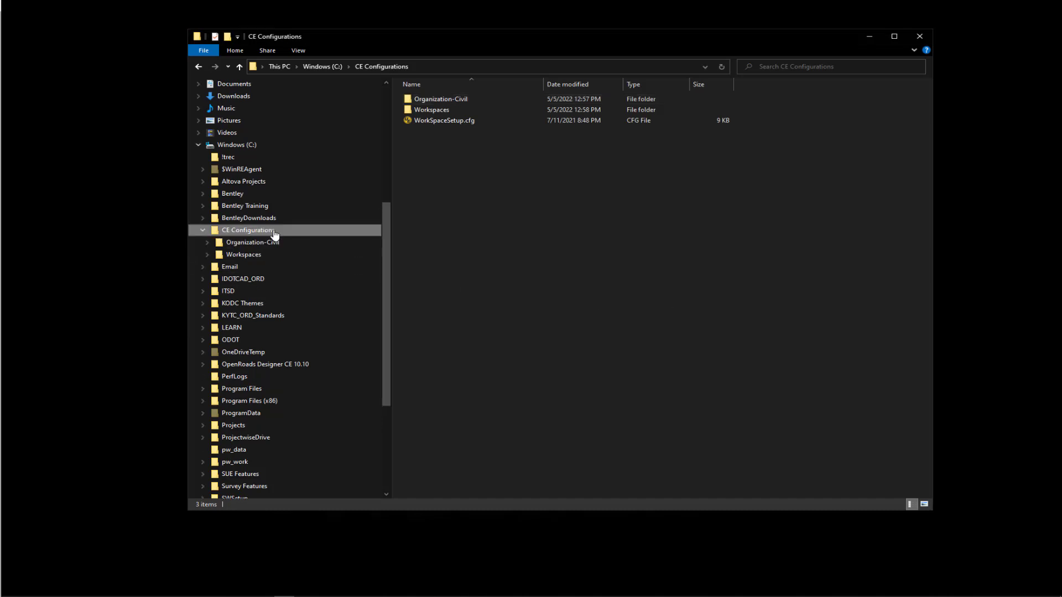
click(264, 244)
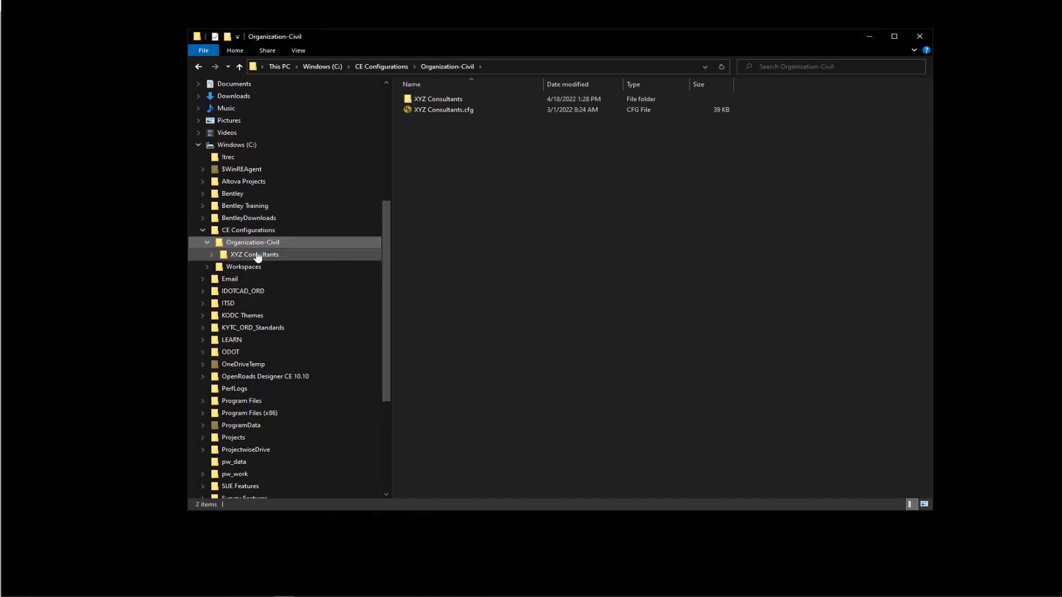
click(256, 255)
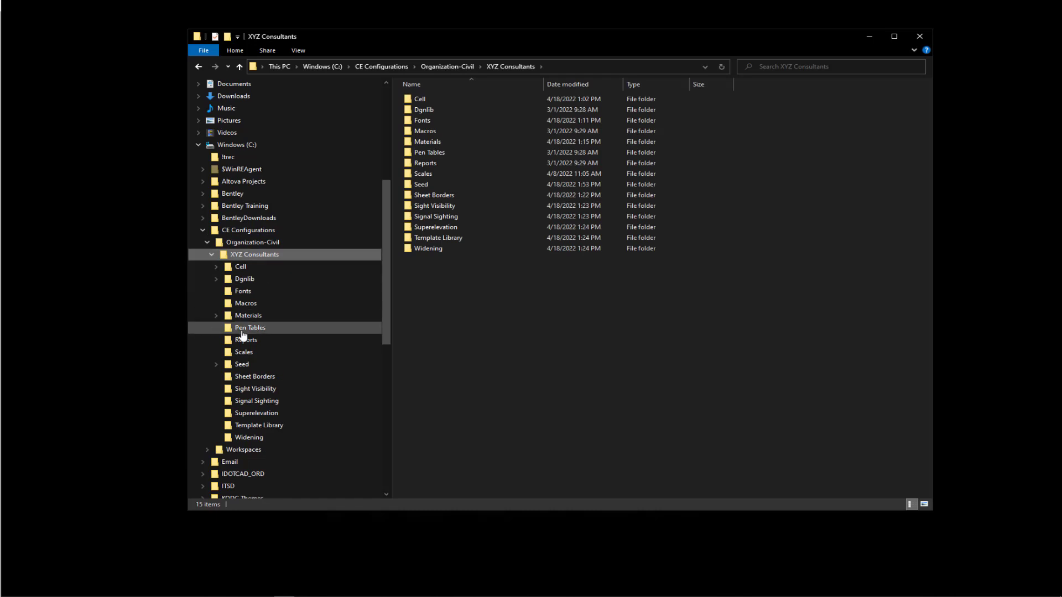
click(245, 367)
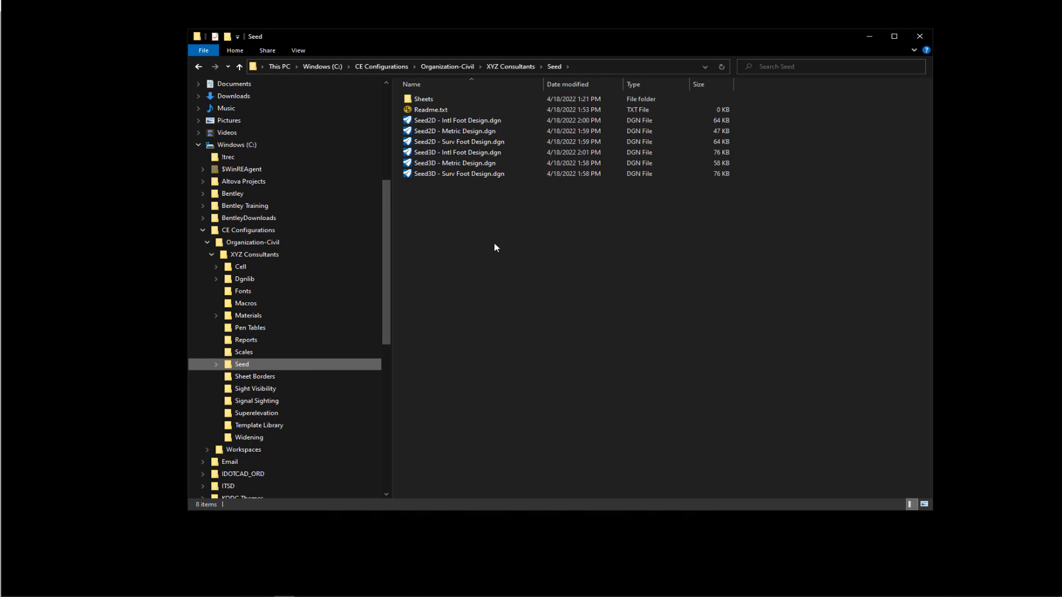
Step: Delete the four Intl Foot and Metric seed DGNs, then select Seed2D - Surv Foot Design
click(476, 120)
ctrl+click(470, 131)
ctrl+click(470, 163)
ctrl+click(475, 153)
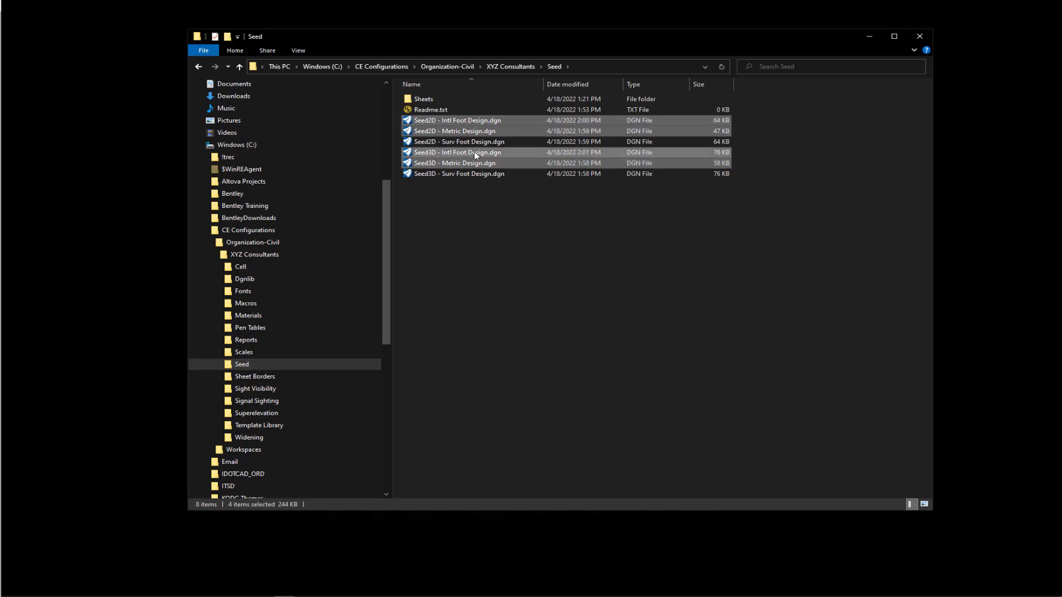
right_click(475, 154)
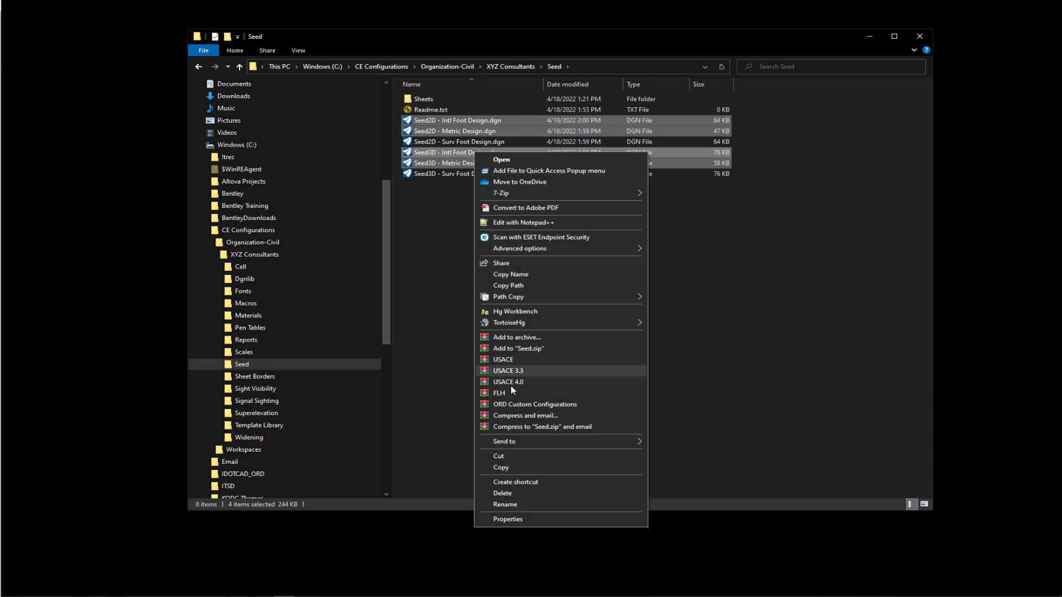
click(508, 494)
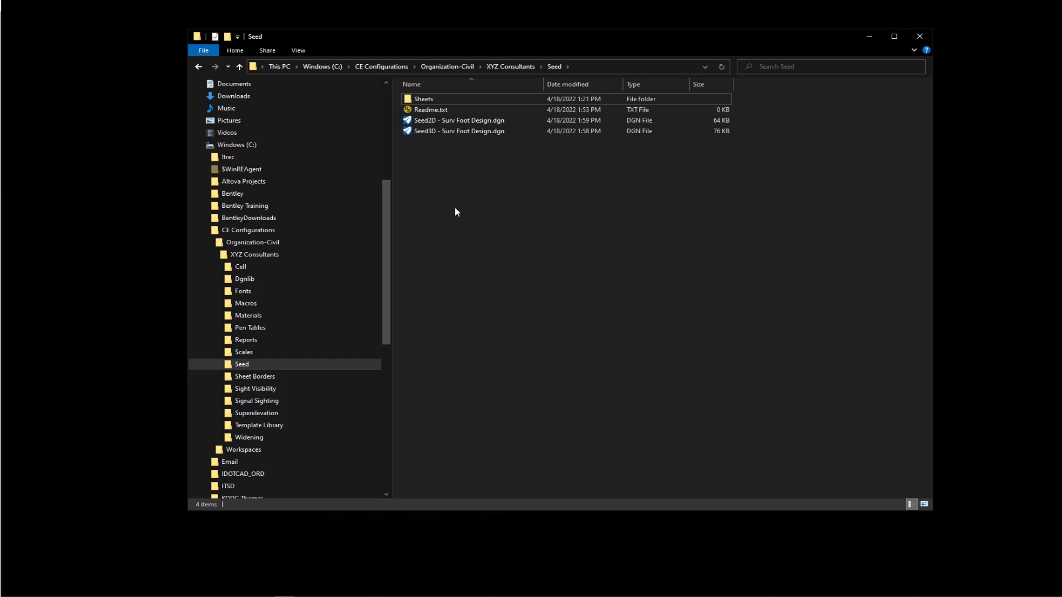
click(457, 123)
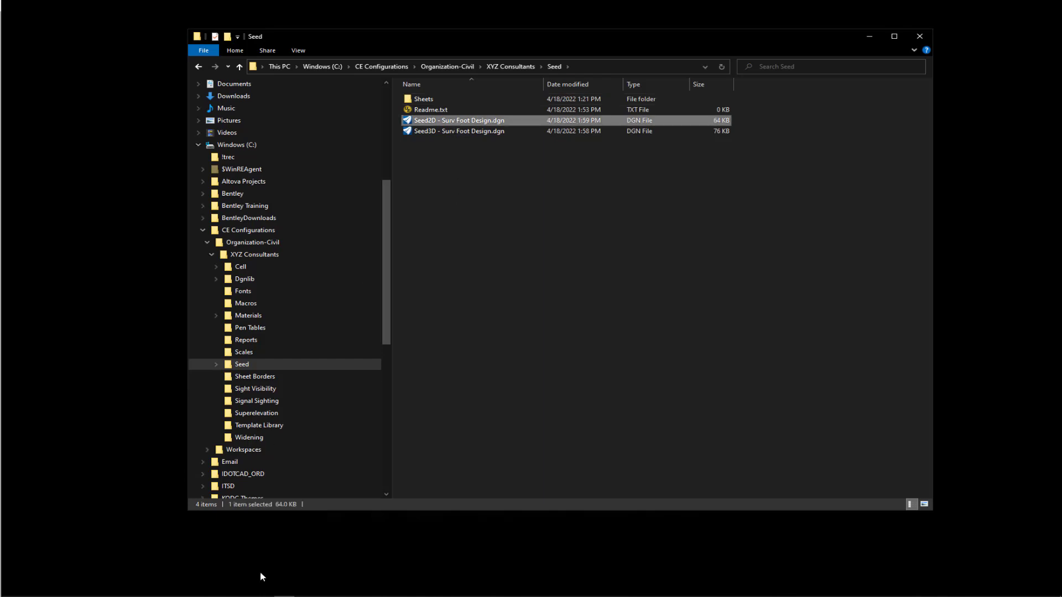
Step: Launch OpenRoads Designer and open Seed2D - Surv Foot Design.dgn from the Seed folder
key(Return)
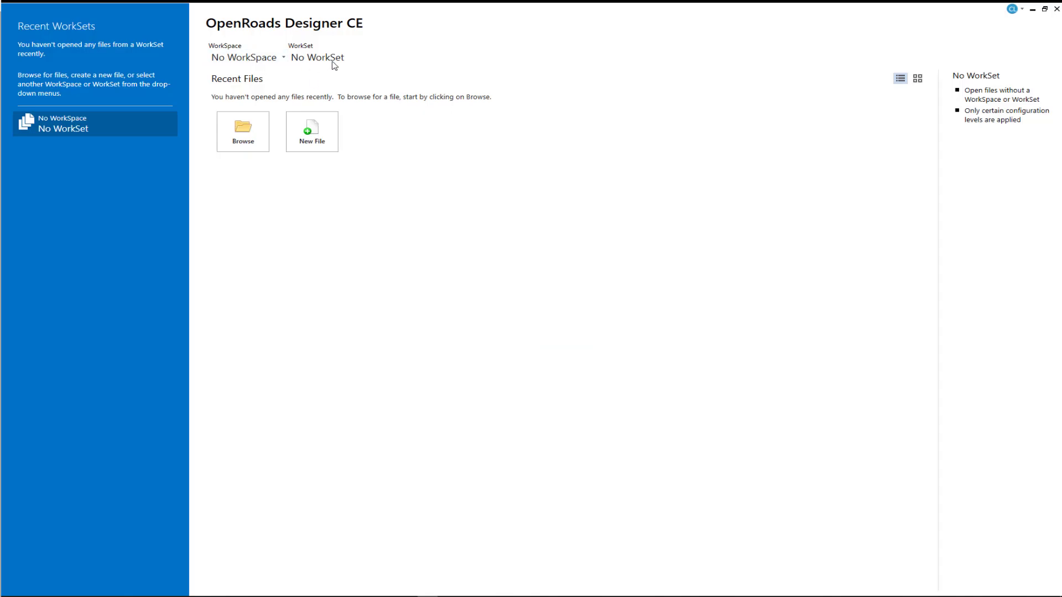
click(244, 132)
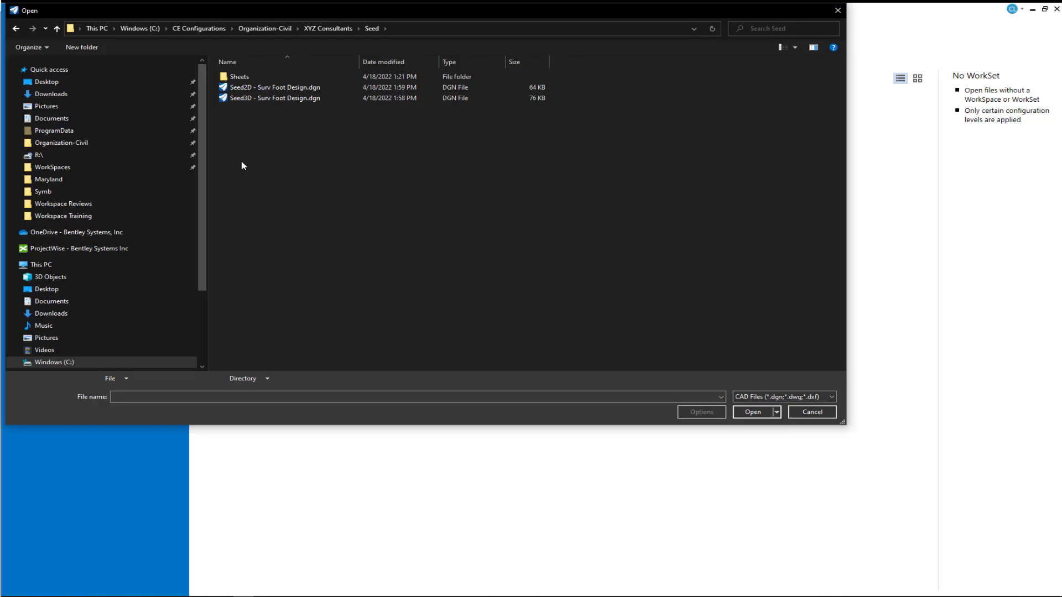
click(271, 88)
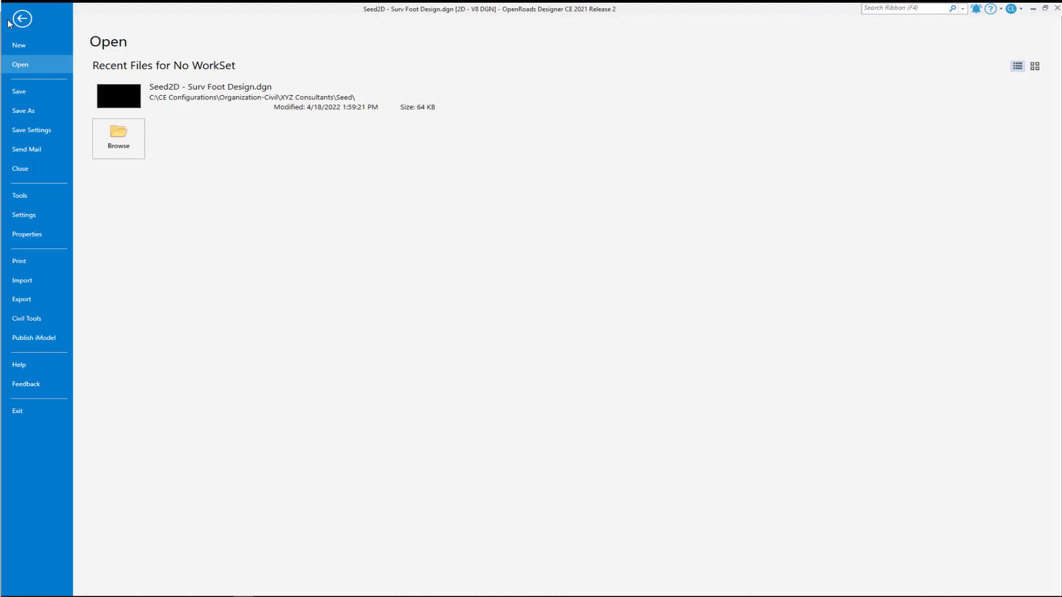
Step: Review Seed2D's working units: US Survey Feet, 10000 resolution per US Survey Foot, unchanged
click(23, 216)
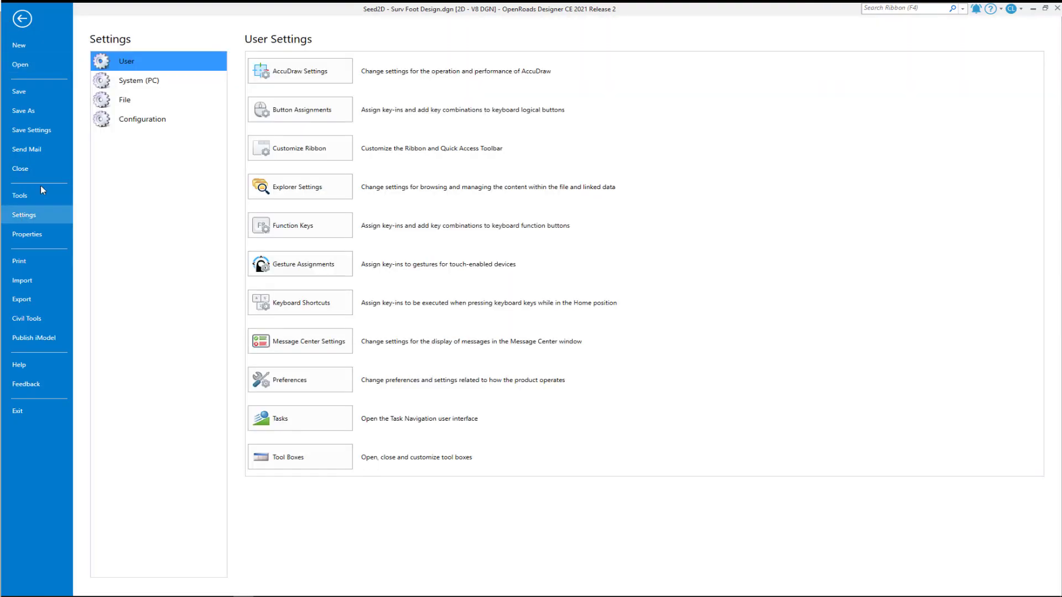
click(104, 105)
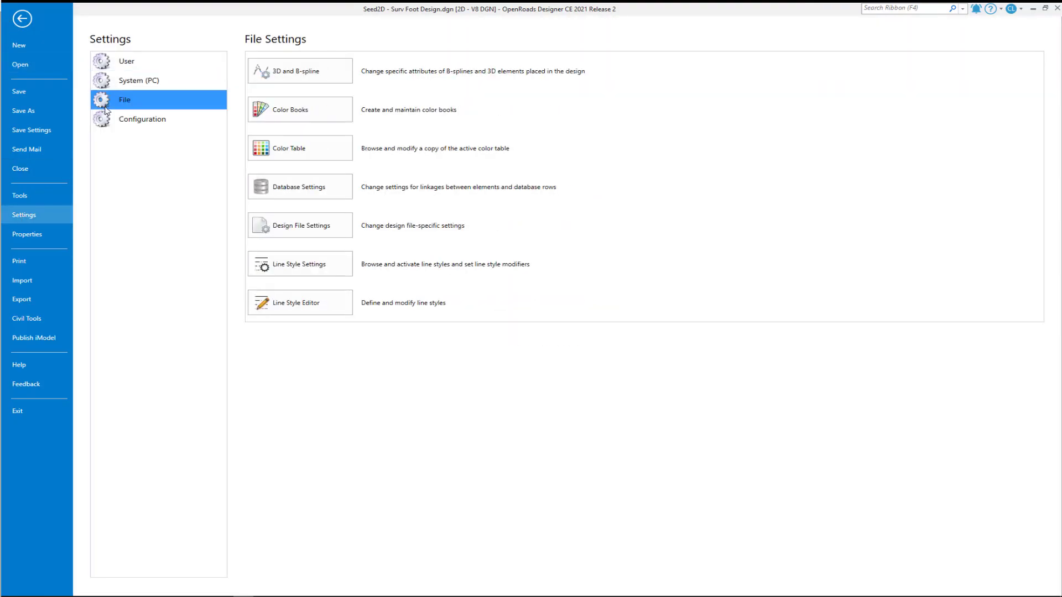
click(287, 226)
click(388, 266)
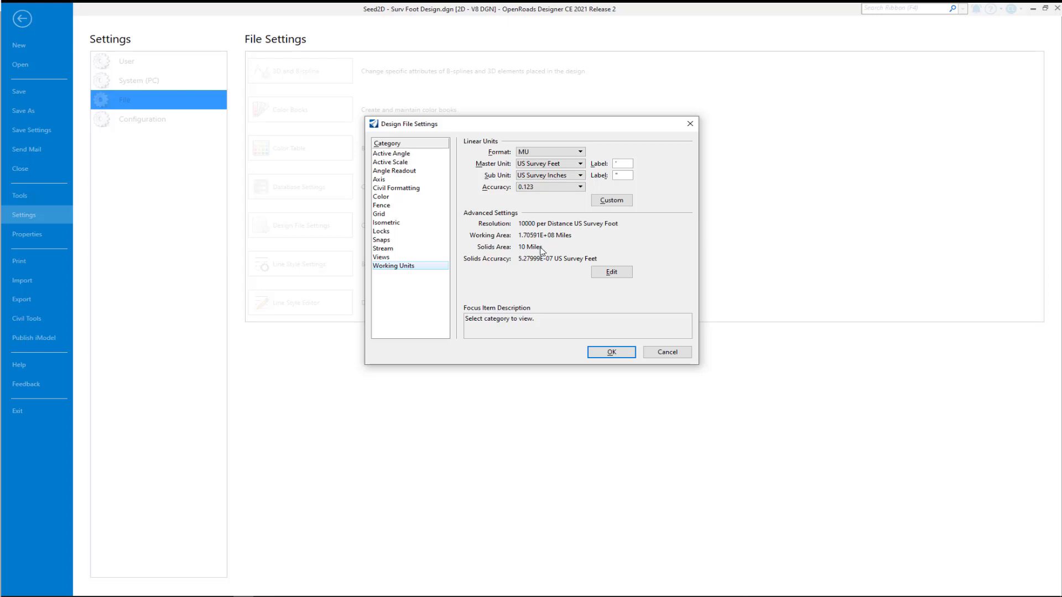
click(605, 272)
click(575, 244)
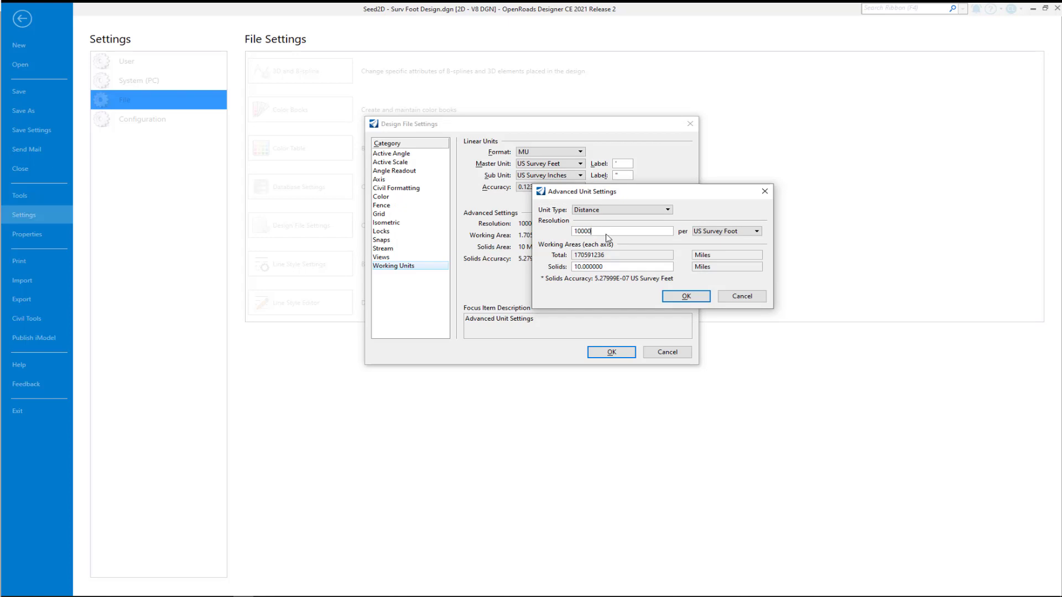
click(706, 232)
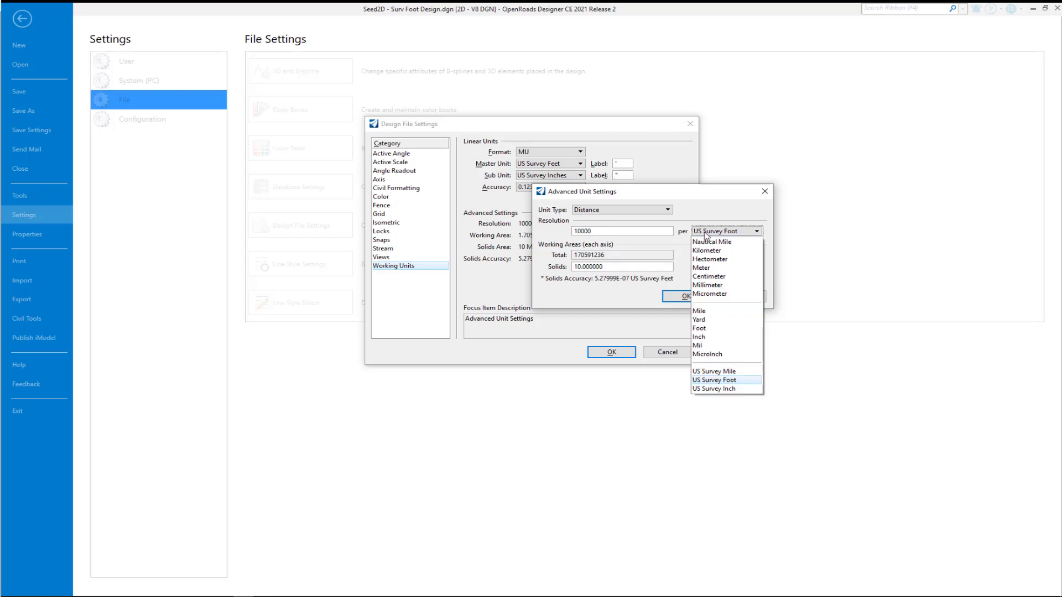
click(714, 380)
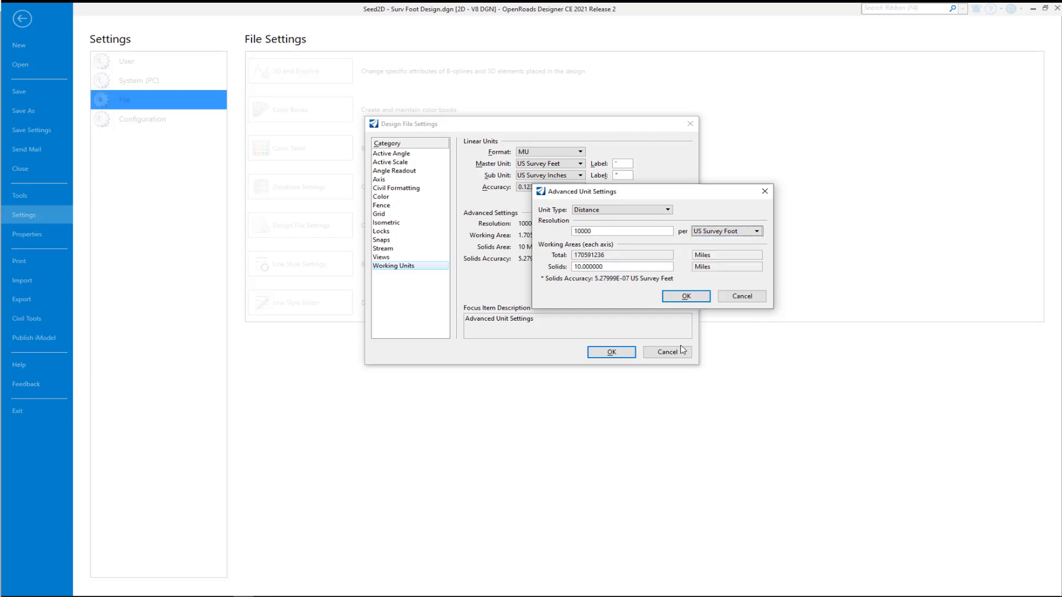
double_click(613, 267)
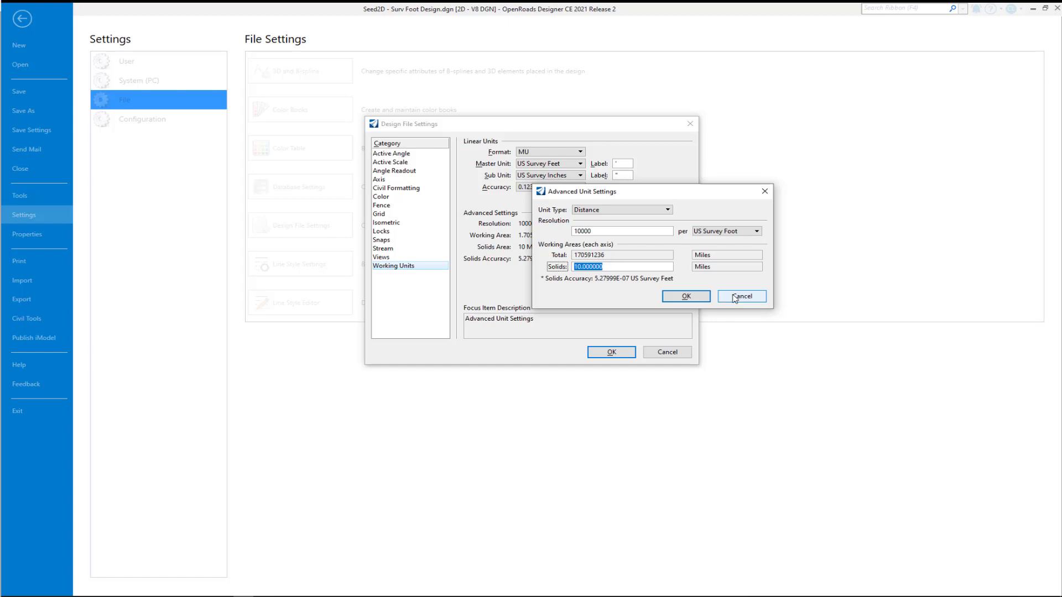
click(740, 297)
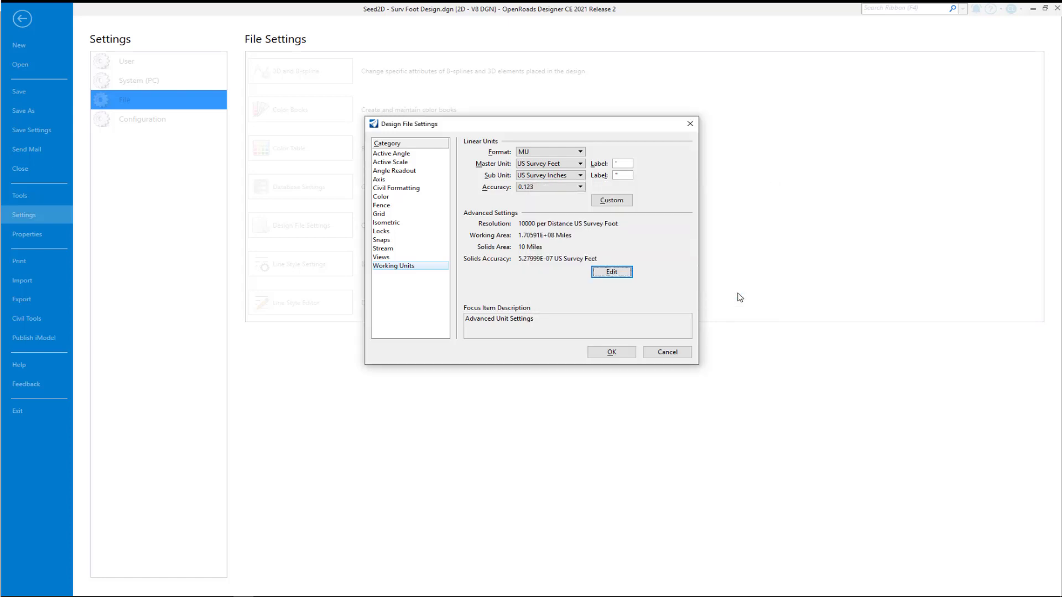
Step: Review the Civil Formatting settings and close Design File Settings with OK
click(408, 189)
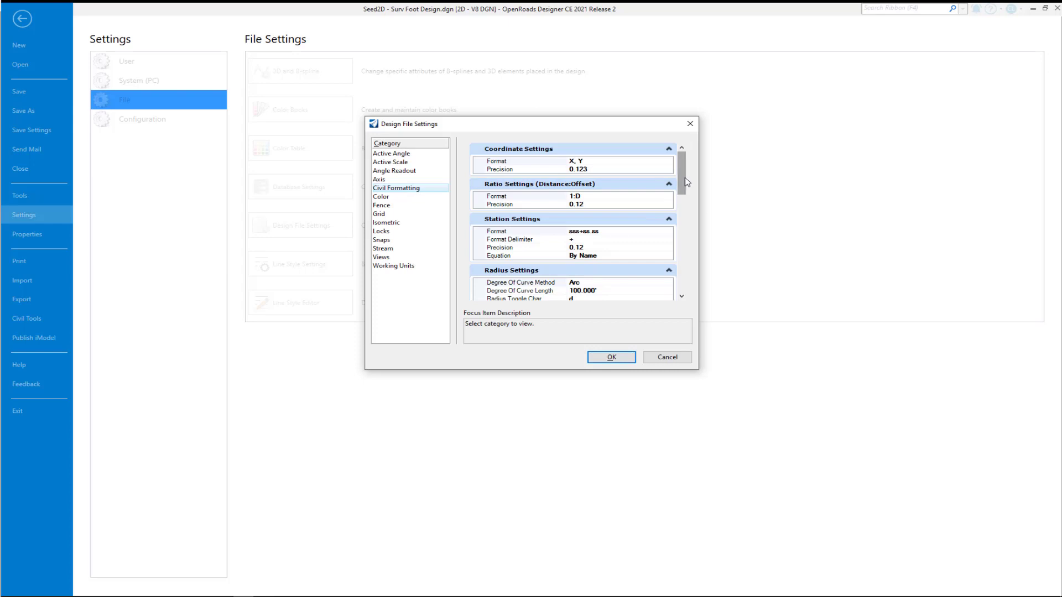
drag(687, 183, 681, 158)
click(611, 357)
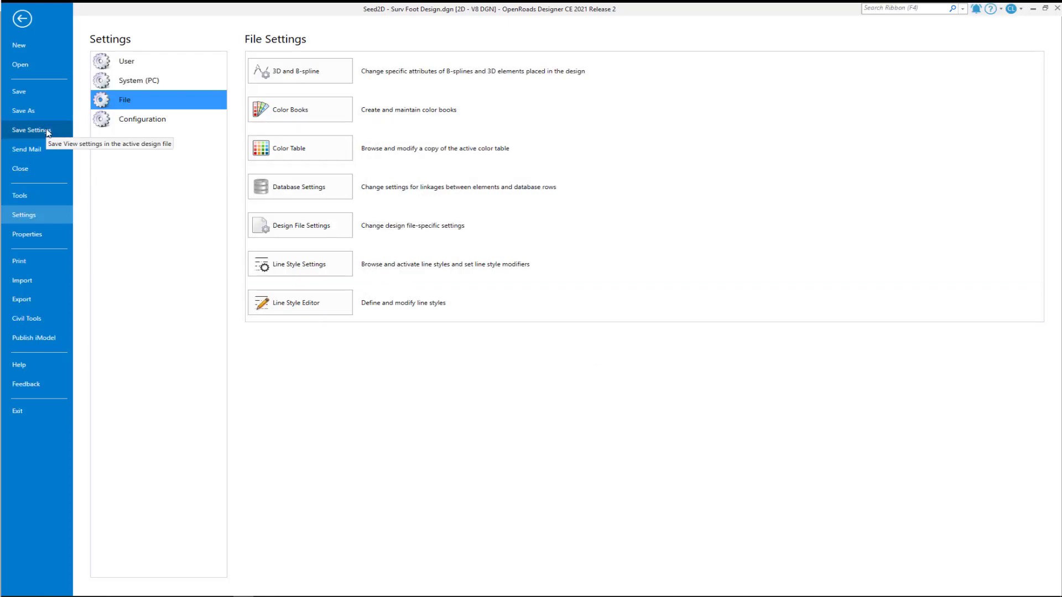
Step: Save the file settings and disassociate Seed2D from its WorkSet via a 'file' key-in
click(48, 133)
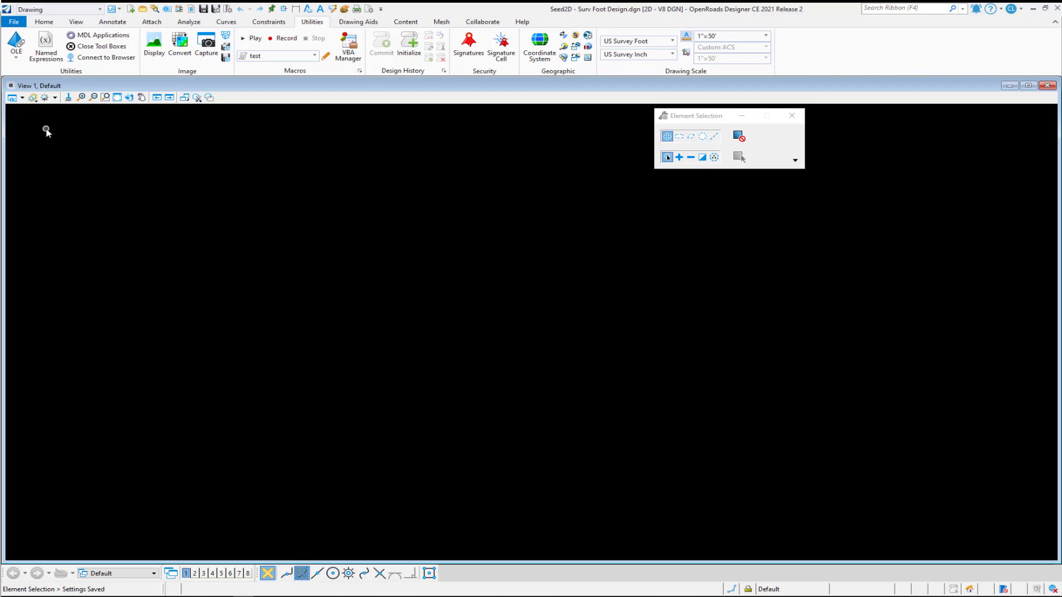
click(44, 23)
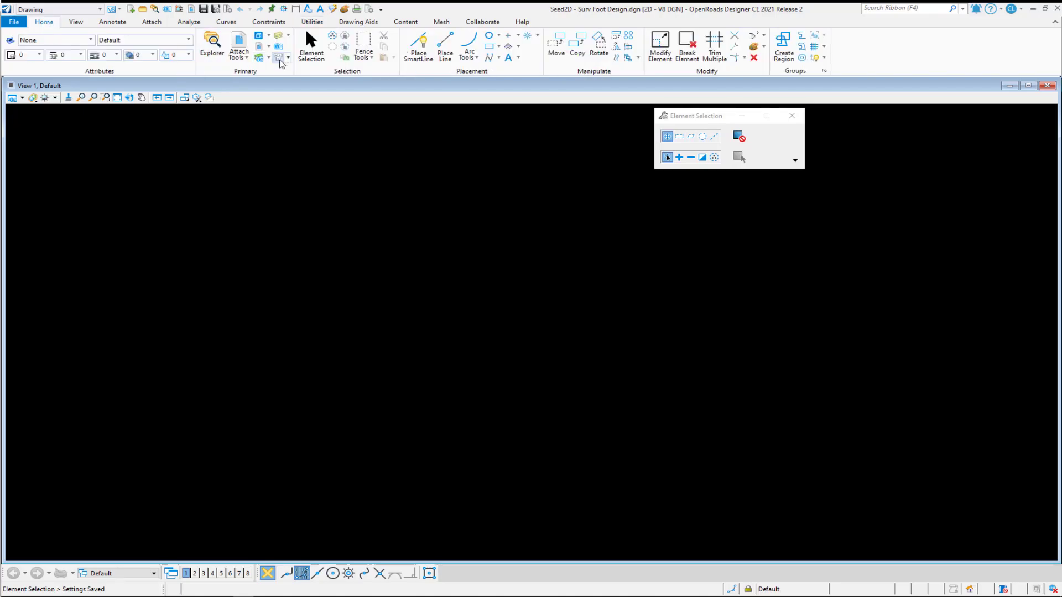
key(Return)
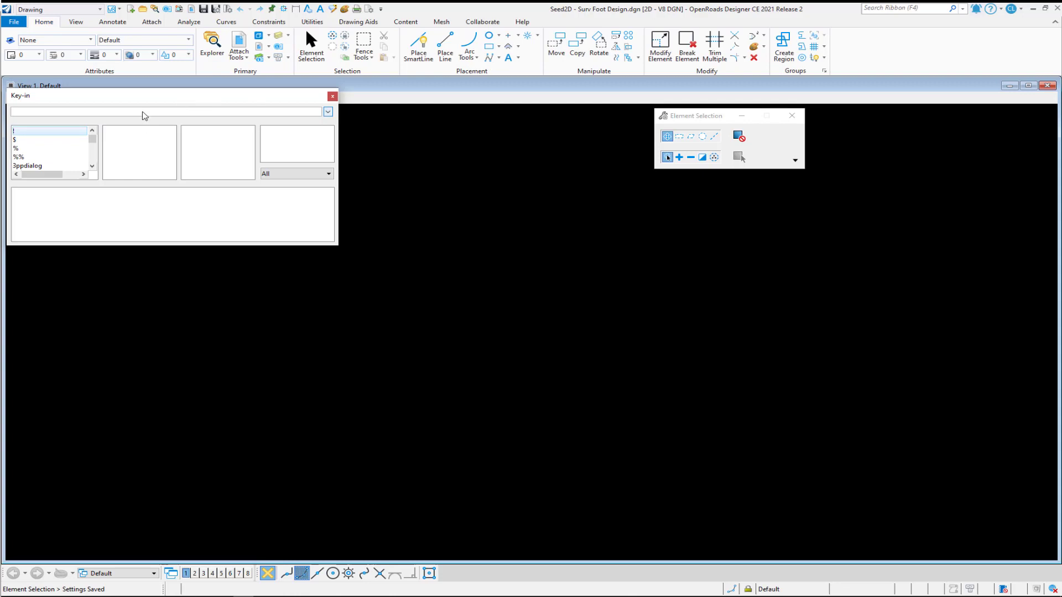
text(file)
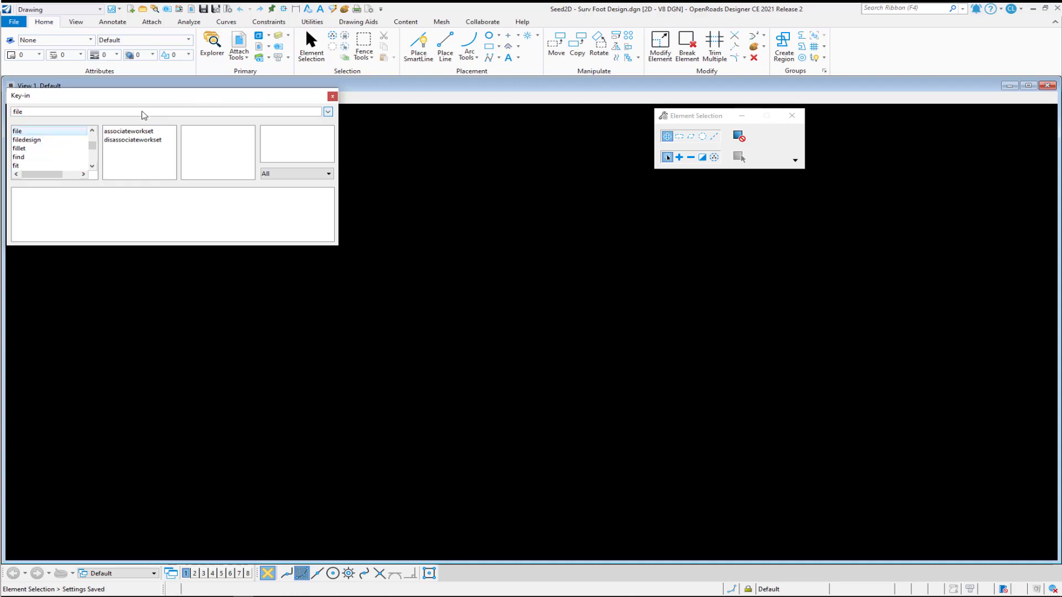
click(132, 141)
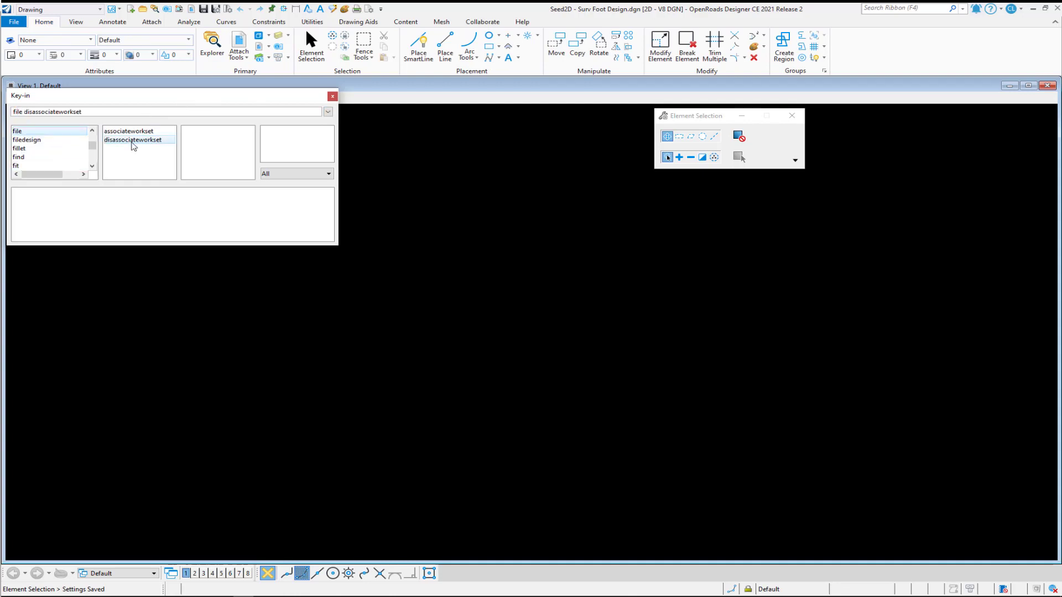
key(Return)
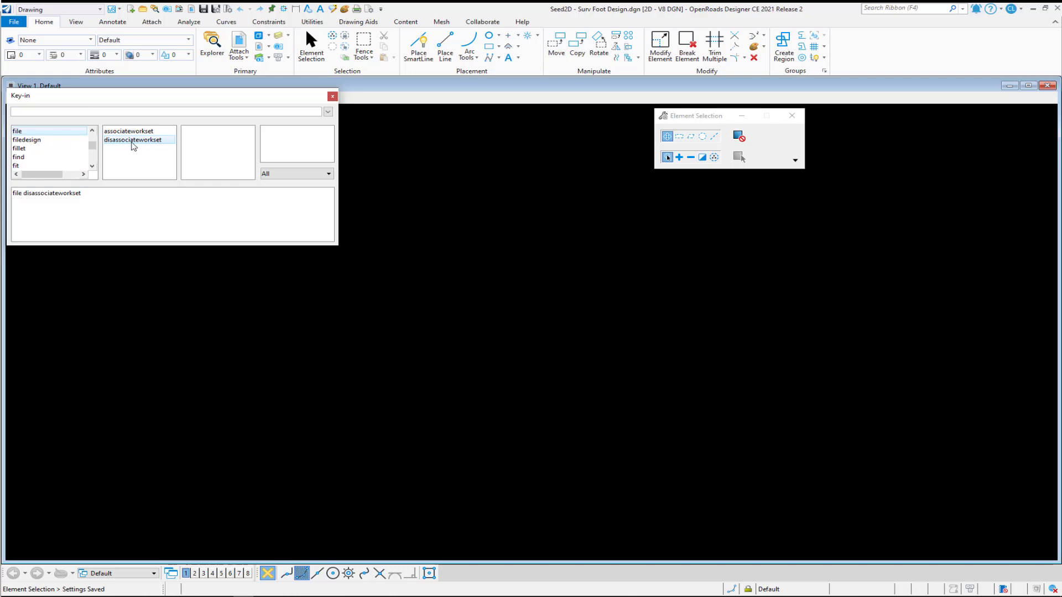
Step: Run 'delete unused font' to remove the unused font, then compress Seed2D
click(125, 114)
text(delete)
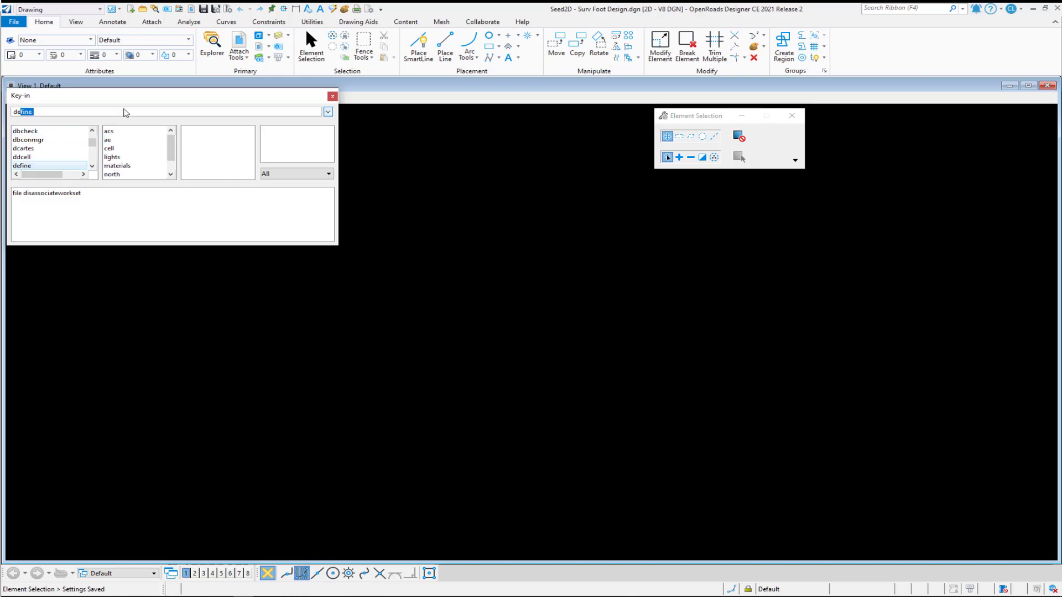
text( unused)
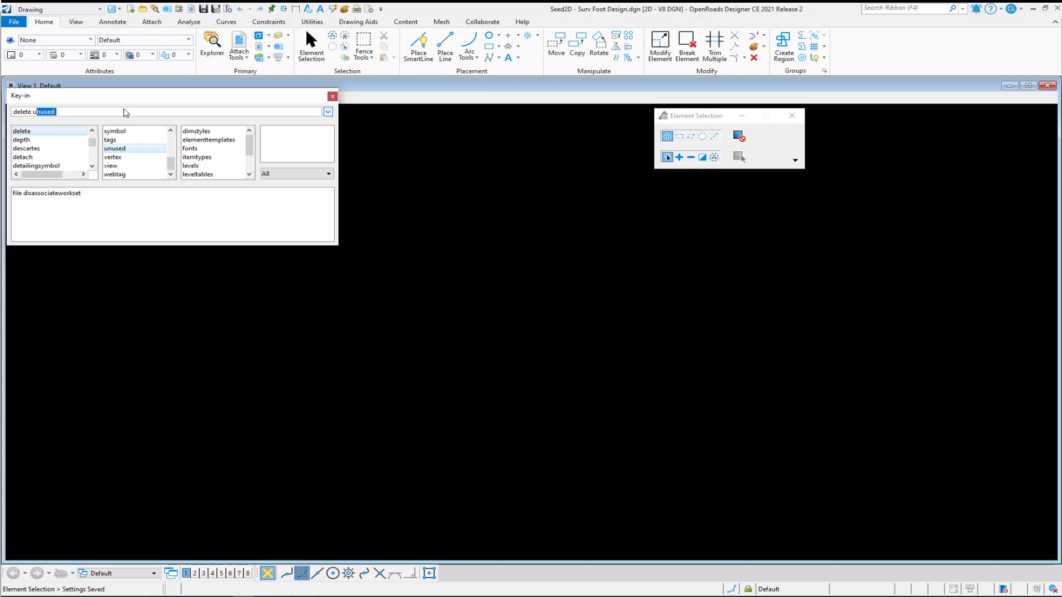
text( fonts)
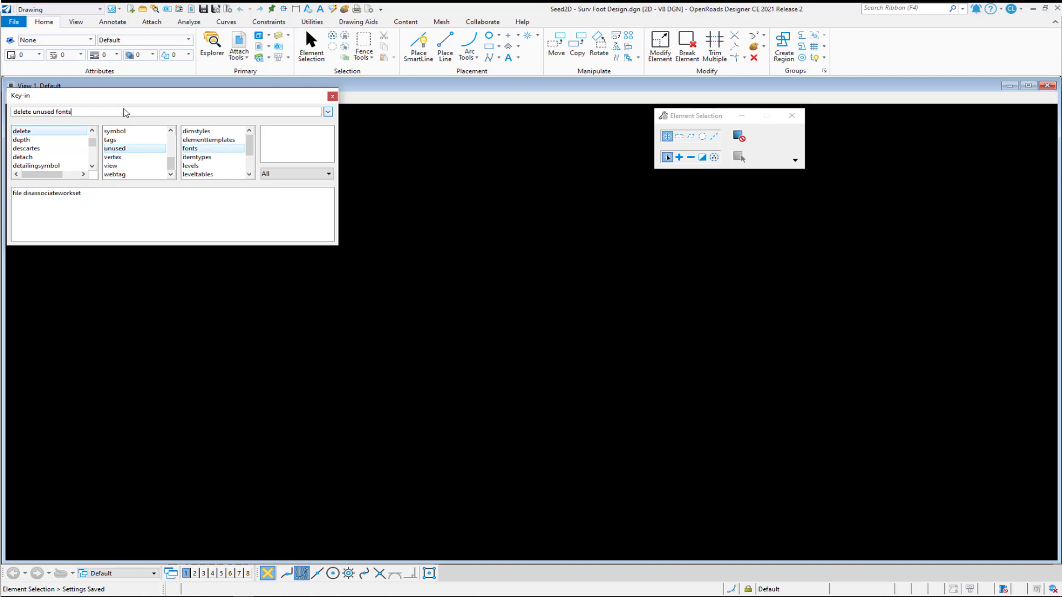
key(Return)
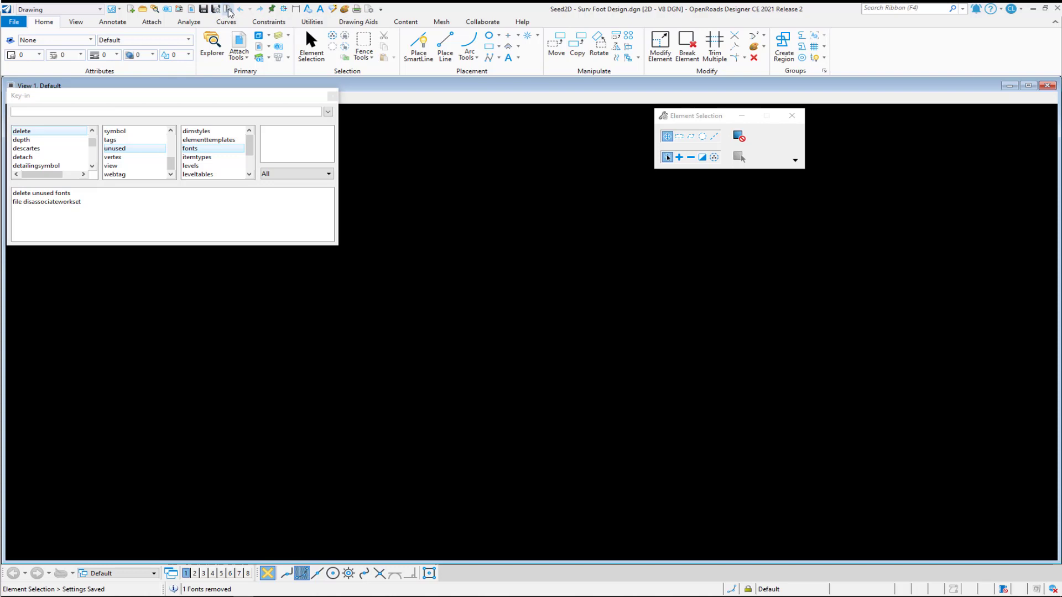
click(229, 9)
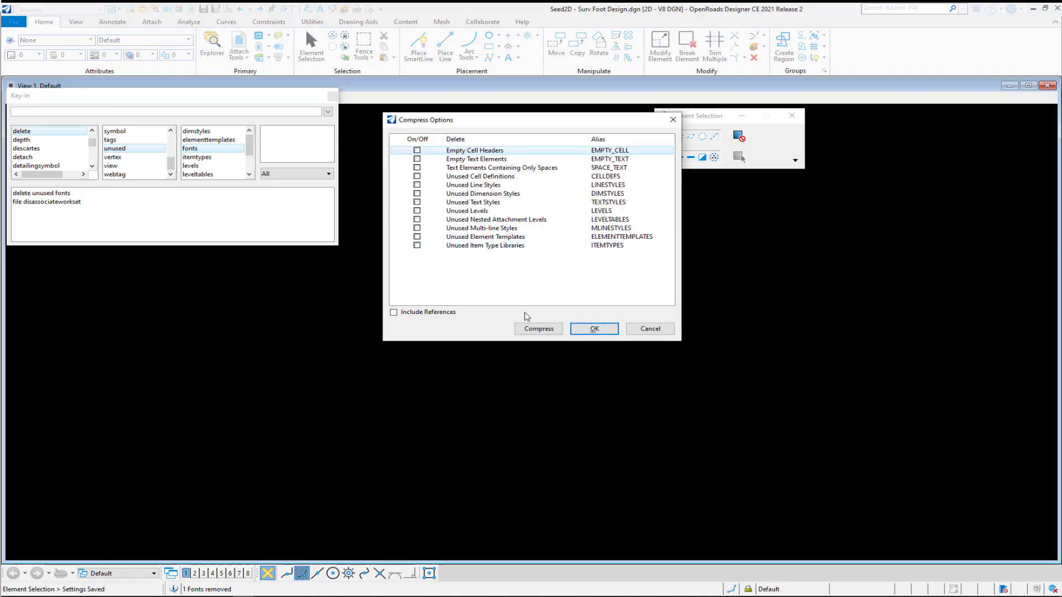
click(538, 328)
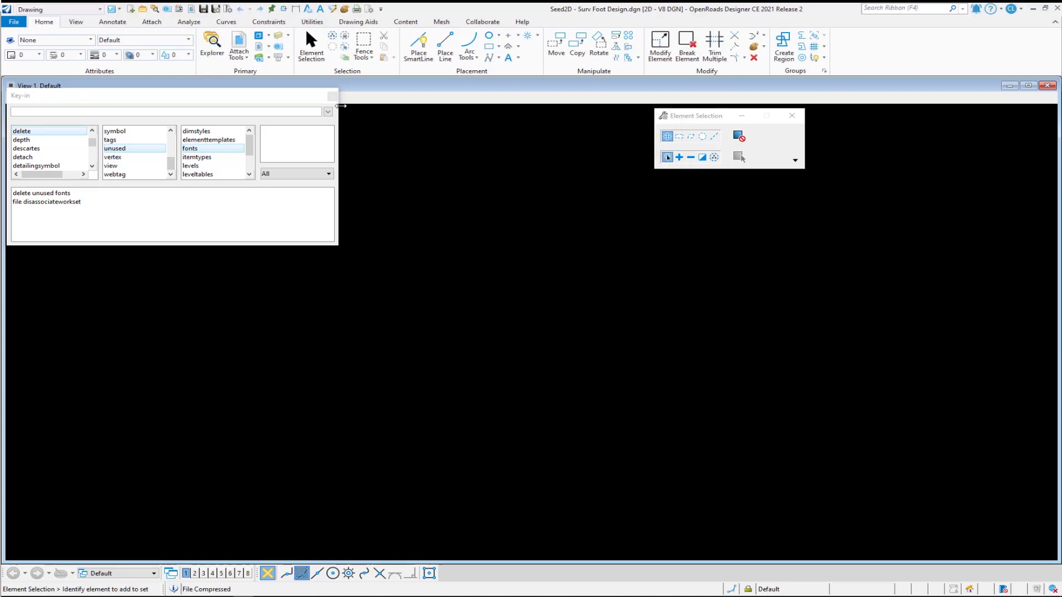
Step: Close the Key-in window and open Seed3D - Surv Foot Design.dgn
click(331, 96)
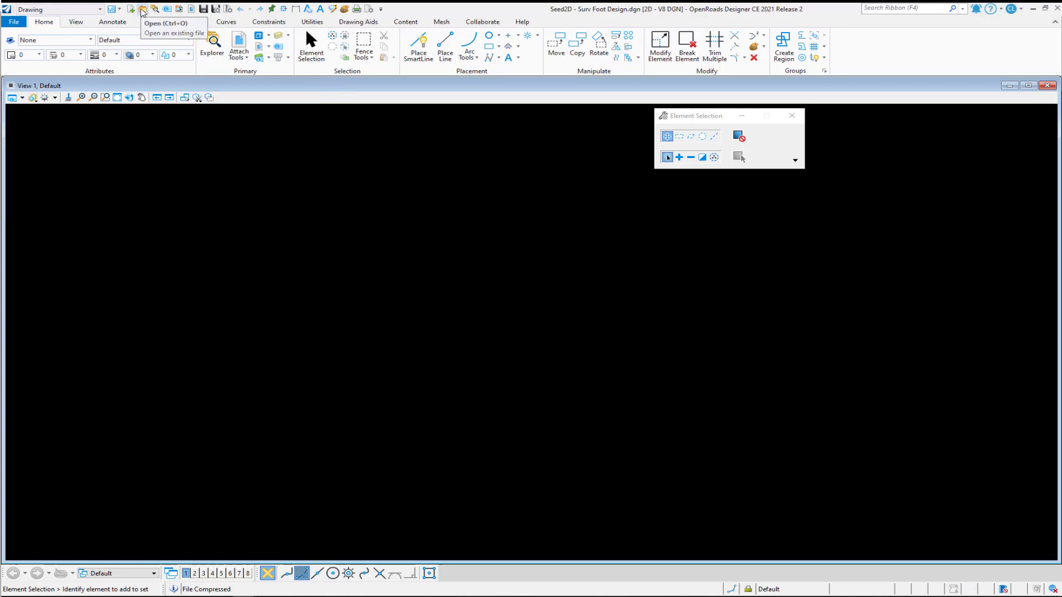
click(142, 10)
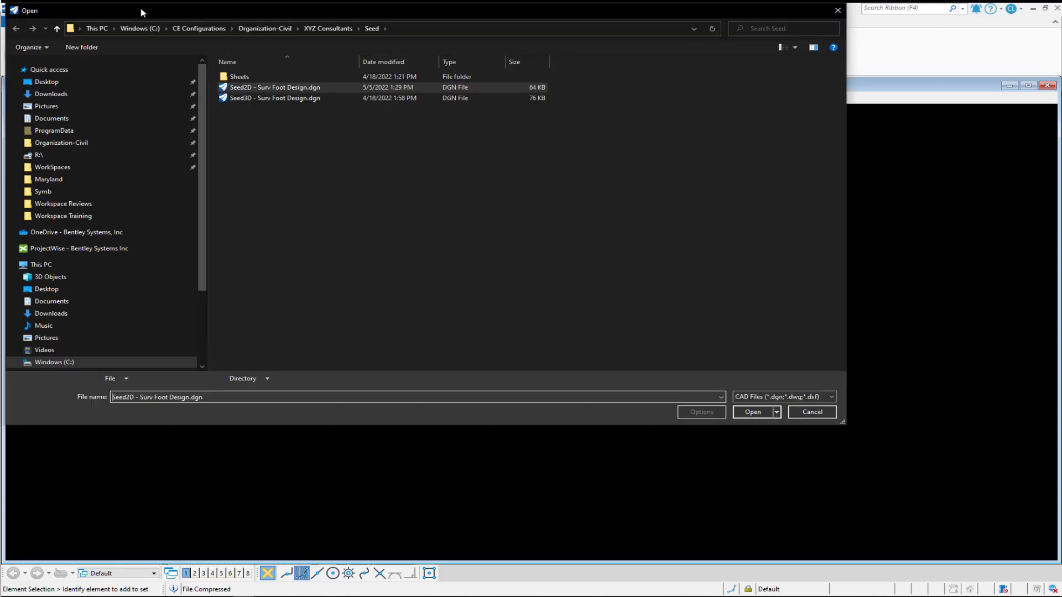
double_click(295, 101)
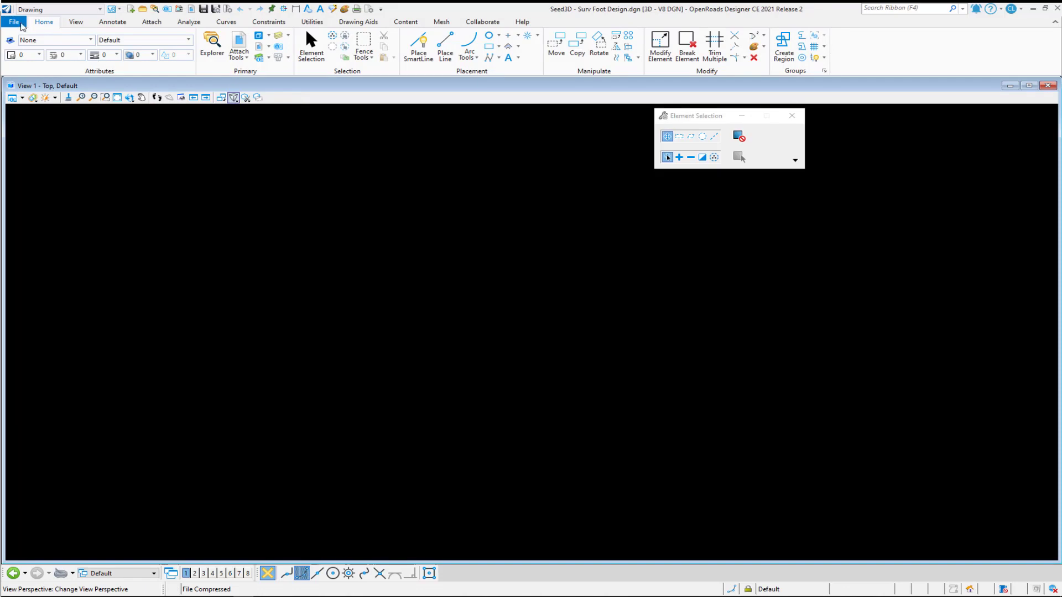
Step: Confirm Seed3D's US Survey Feet working units and civil formatting, then save its settings
click(13, 22)
click(31, 216)
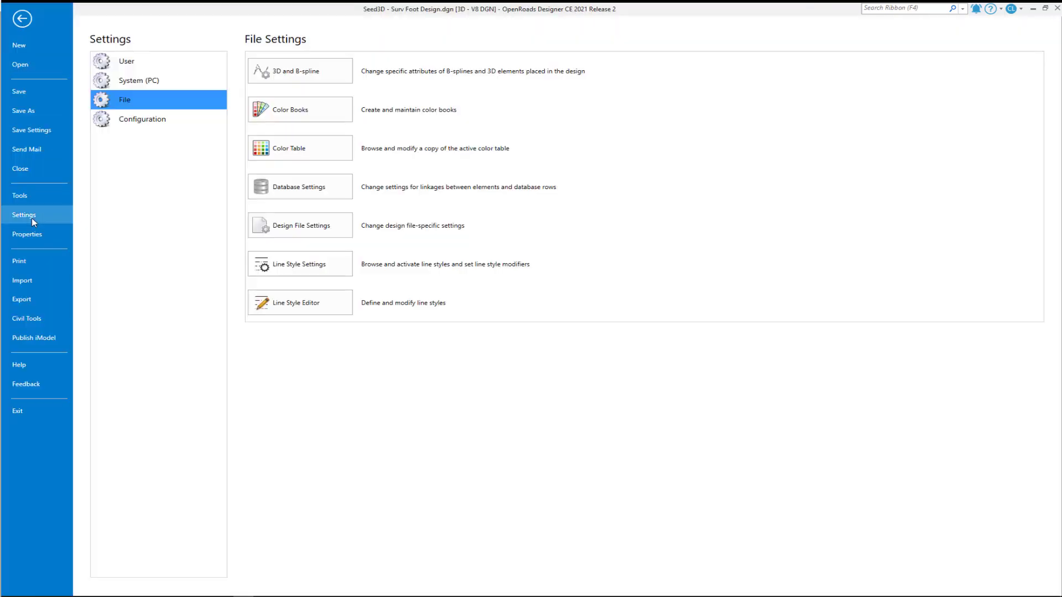
click(281, 228)
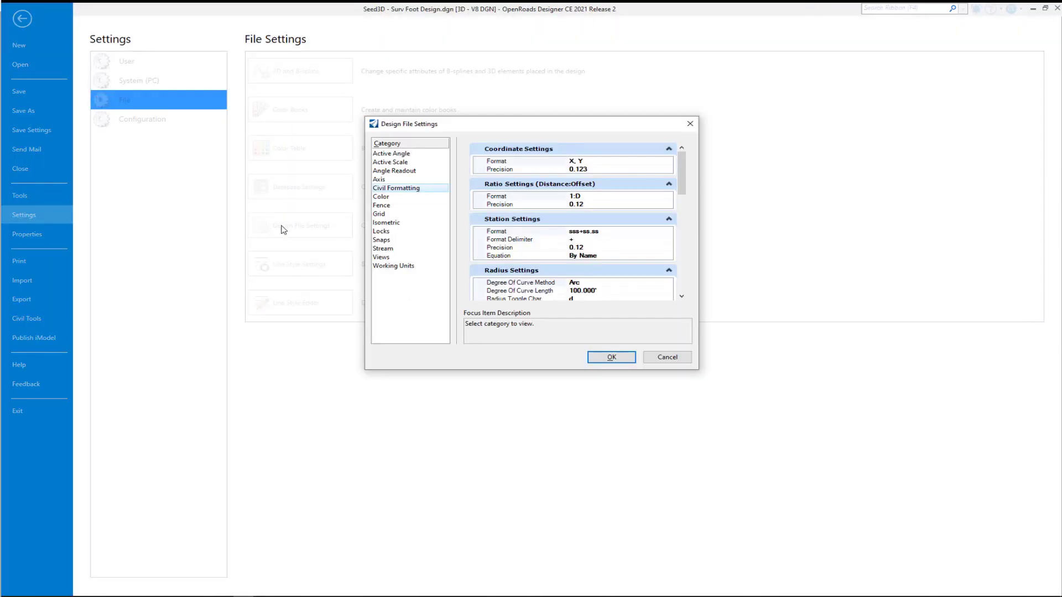
click(406, 267)
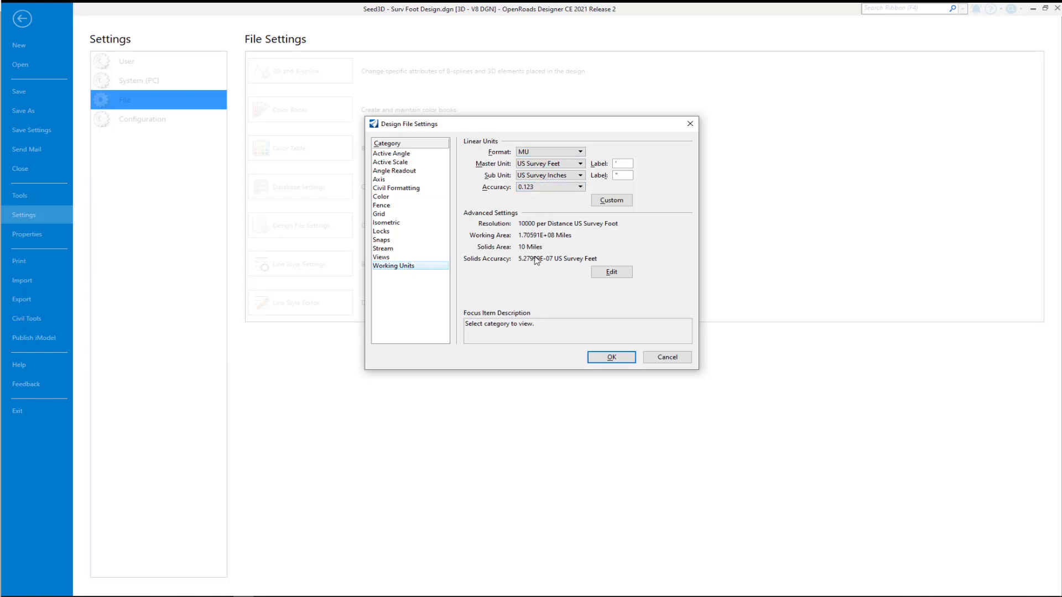
click(409, 188)
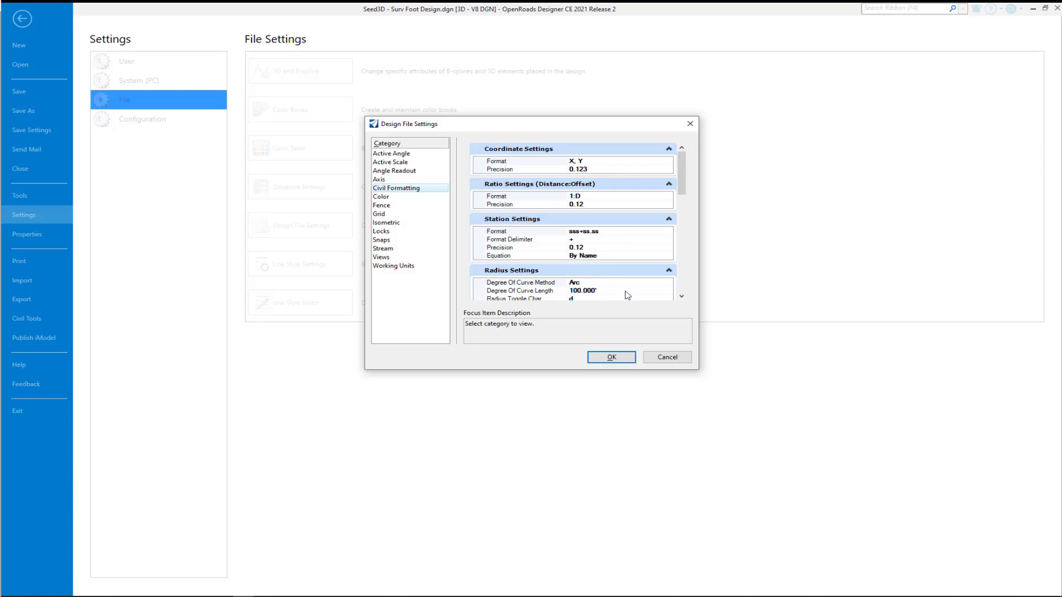
click(611, 357)
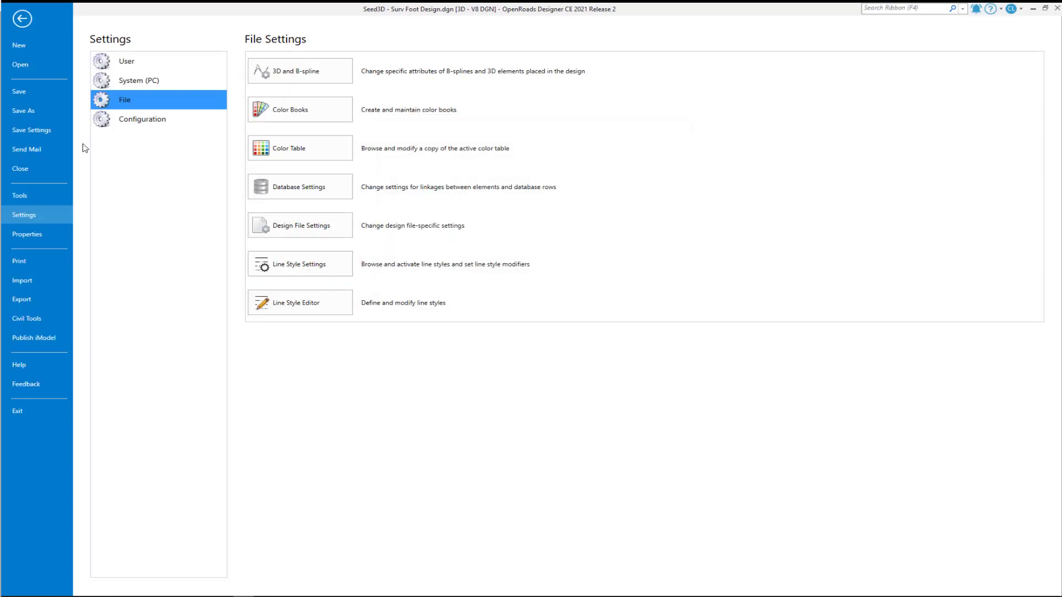
click(47, 129)
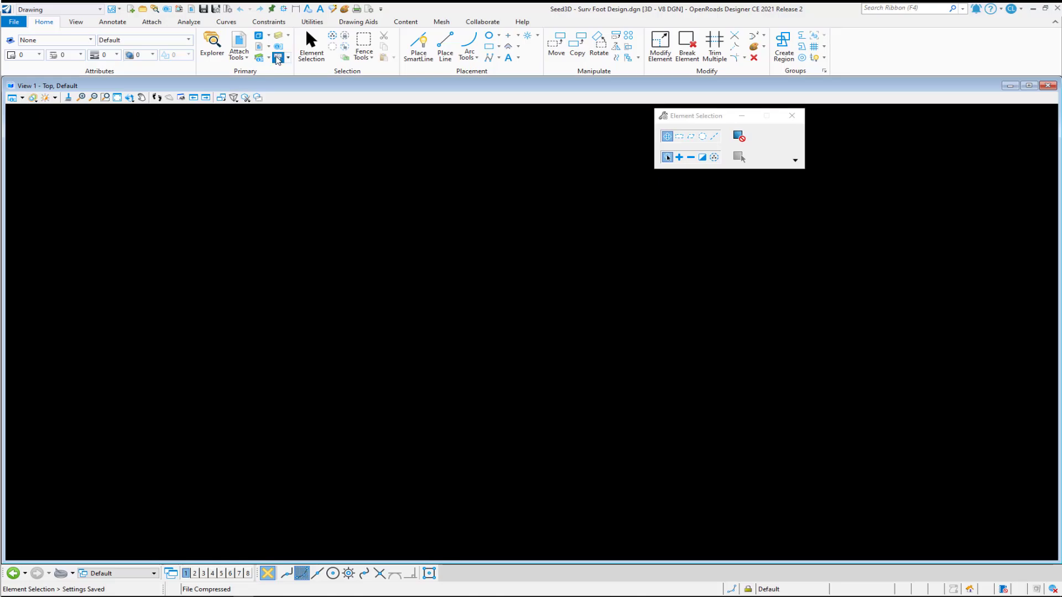
Step: Rerun 'delete unused fonts' from key-in history on Seed3D and compress the file
click(278, 58)
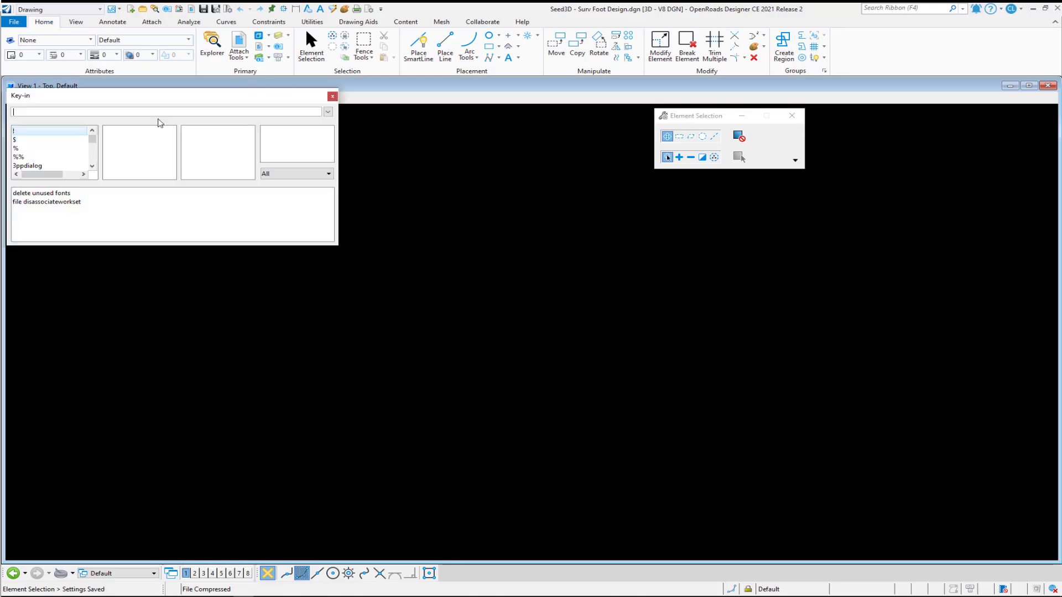
double_click(48, 193)
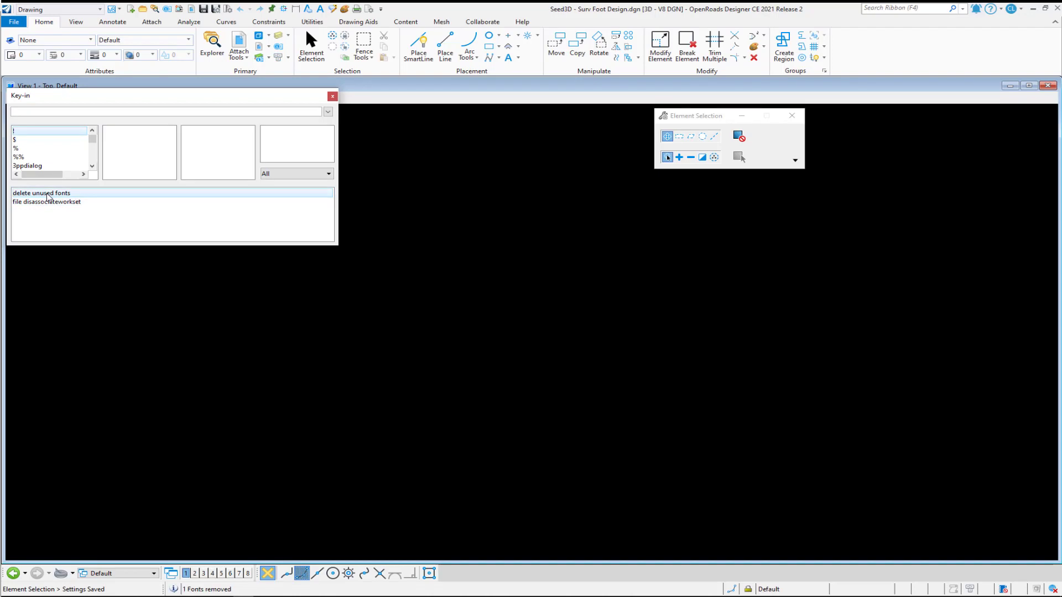
click(217, 9)
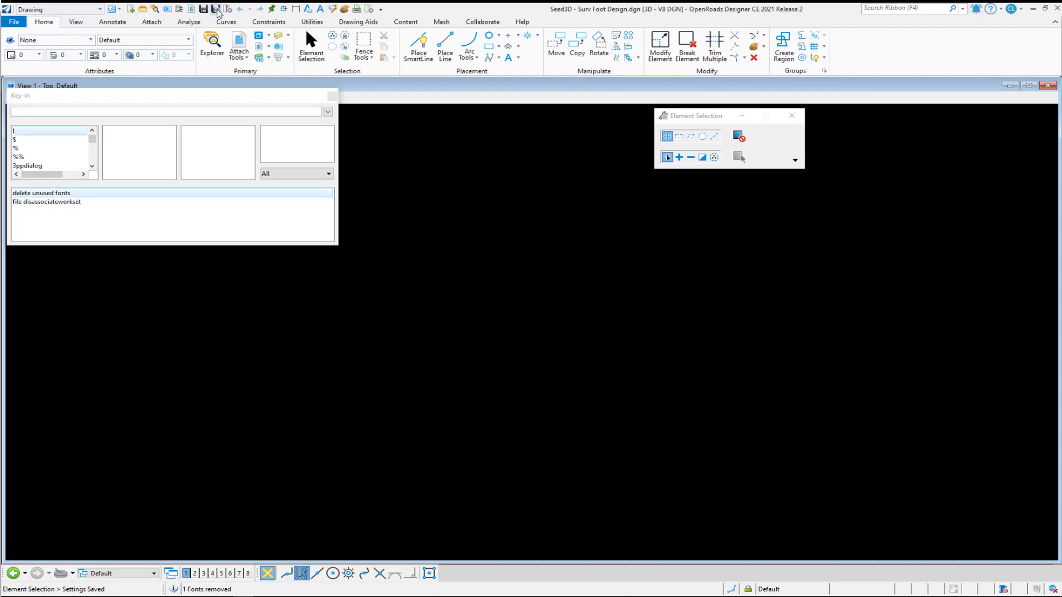
click(228, 9)
click(254, 22)
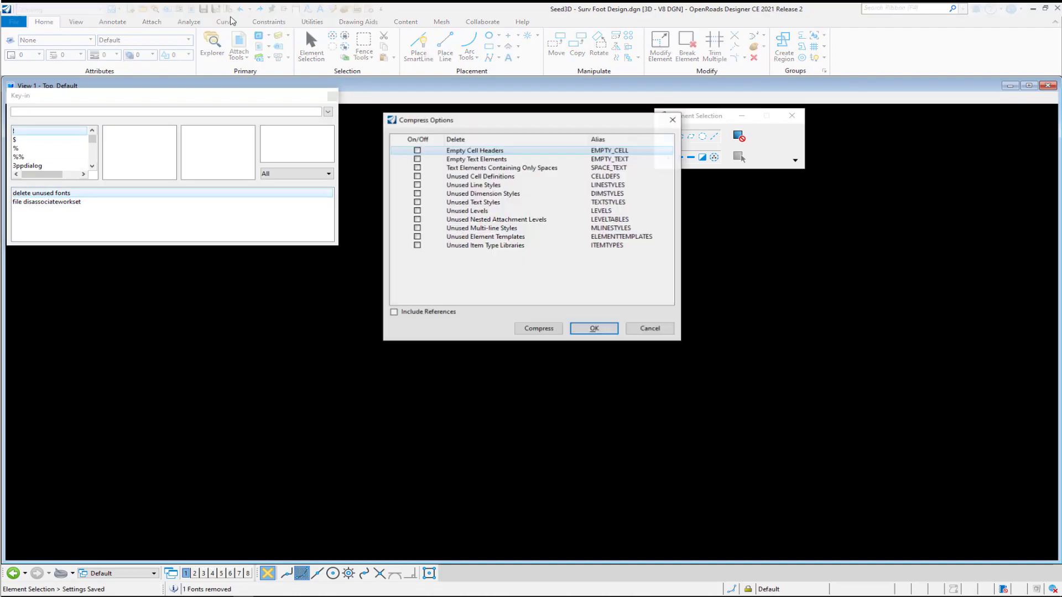
click(539, 328)
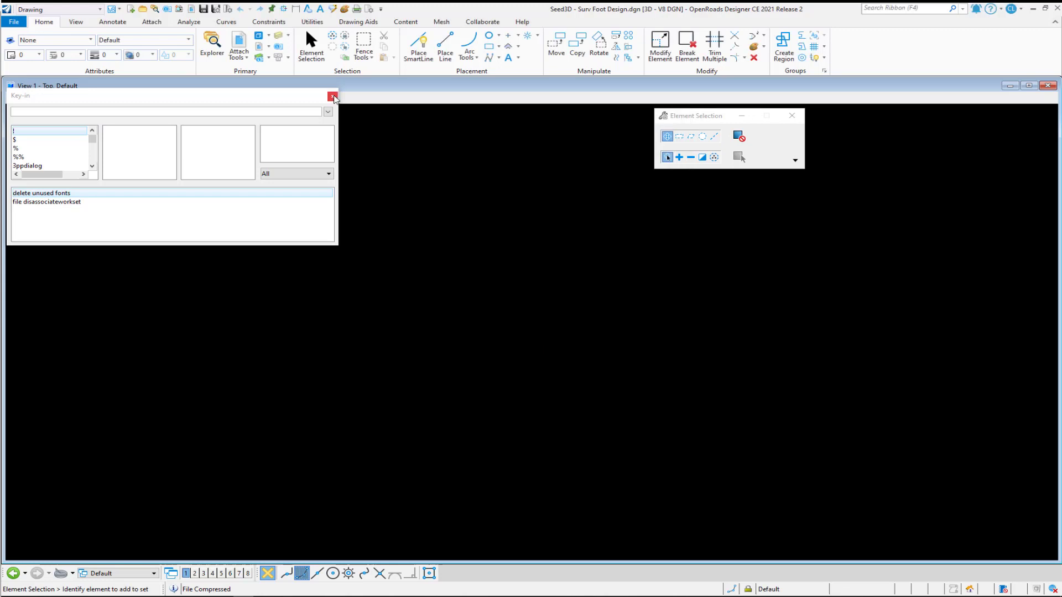
click(332, 97)
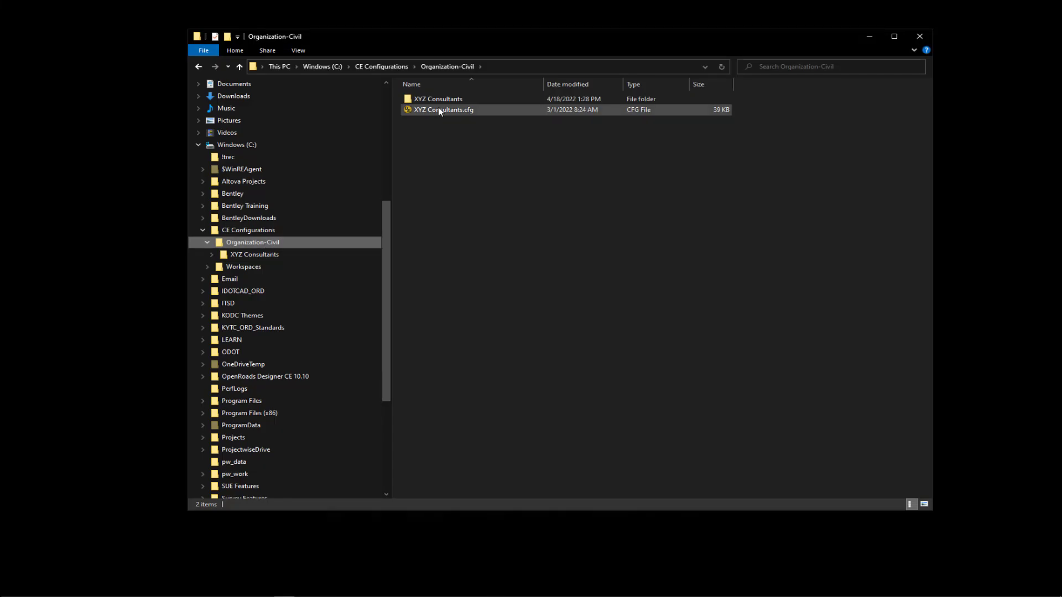
Step: Open XYZ Consultants.cfg in UltraEdit and scroll down to the seed file definitions
double_click(439, 110)
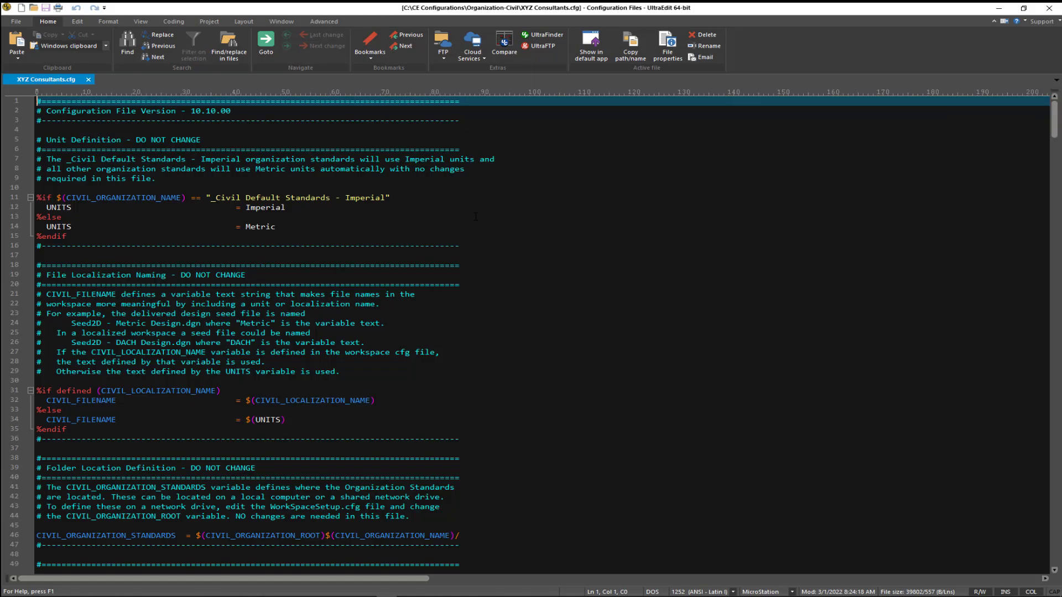
click(475, 216)
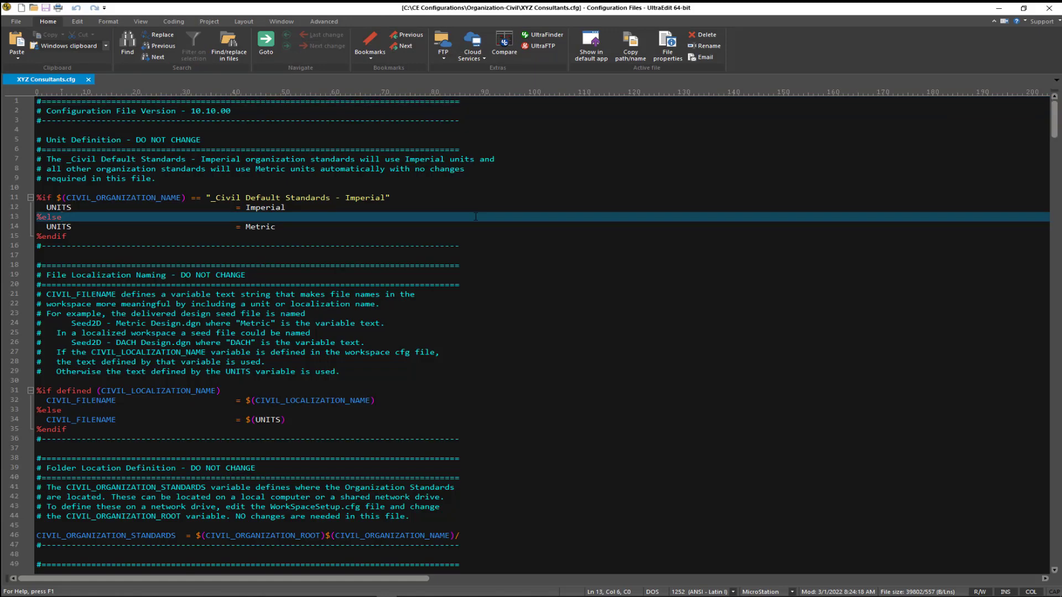
scroll(476, 216, down, 9)
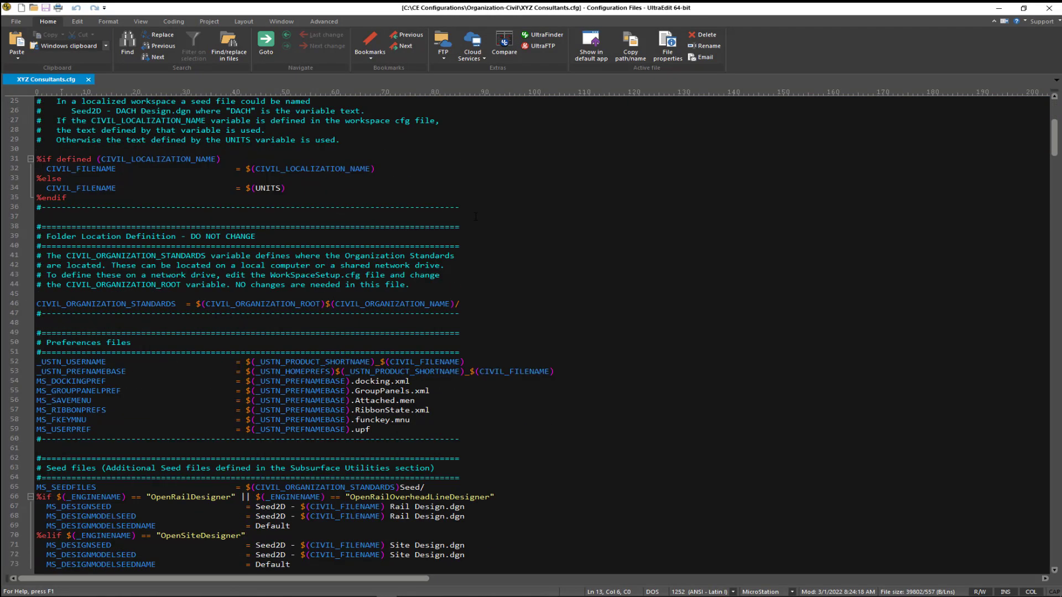
scroll(475, 216, down, 4)
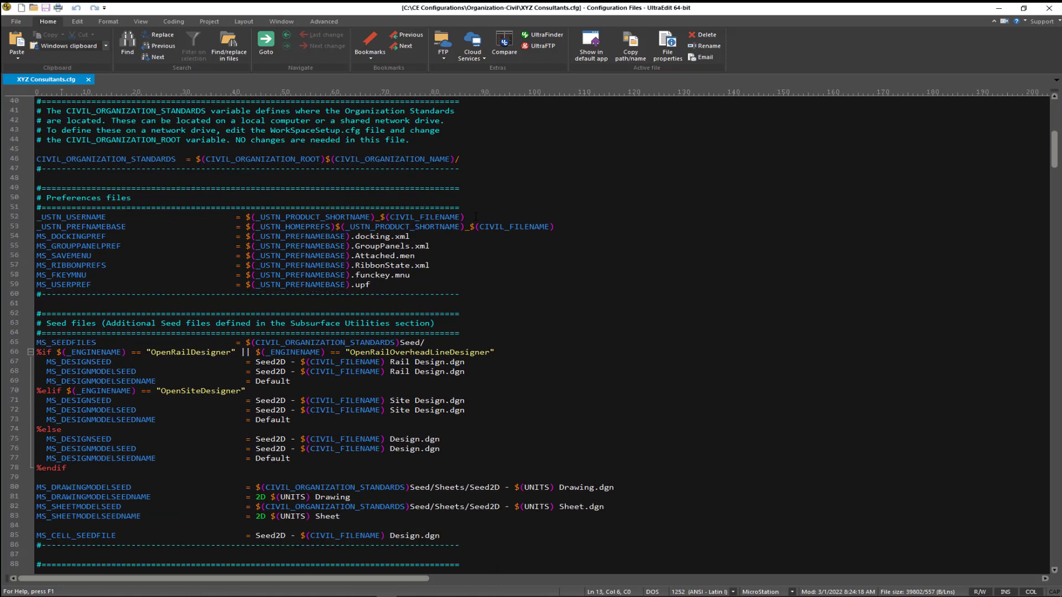
scroll(476, 217, down, 4)
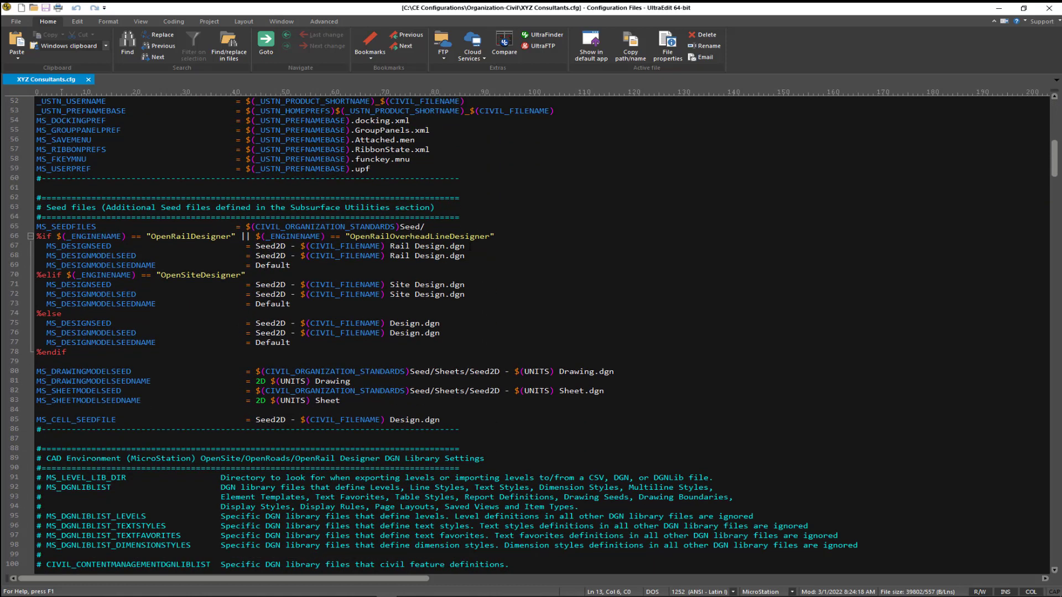
Step: Paste the copied Seed2D - Surv Foot Design.dgn name over the MS_DESIGNSEED and MS_DESIGNMODELSEED values
click(450, 325)
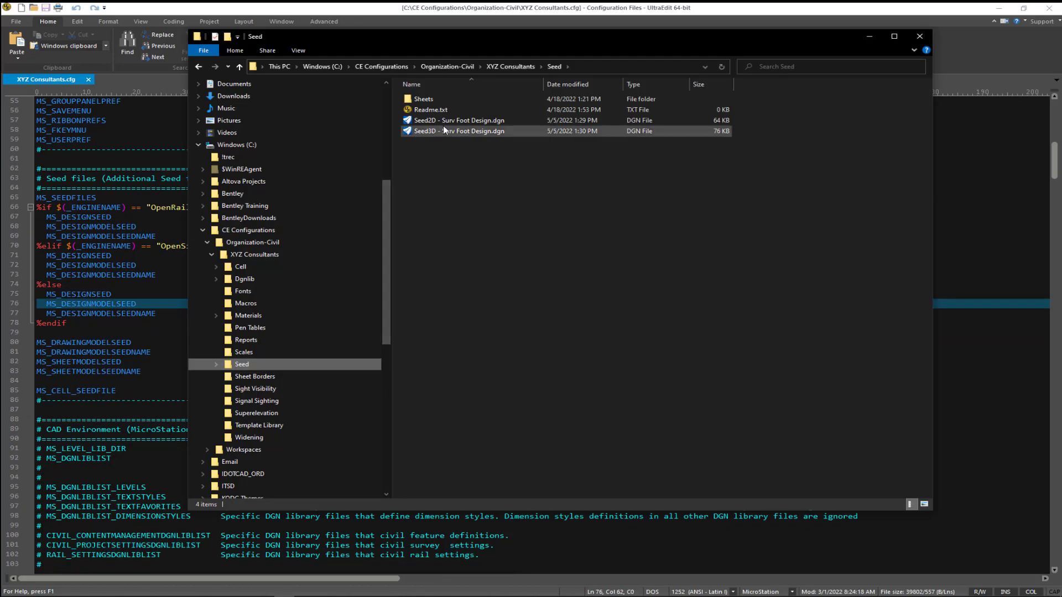
right_click(462, 123)
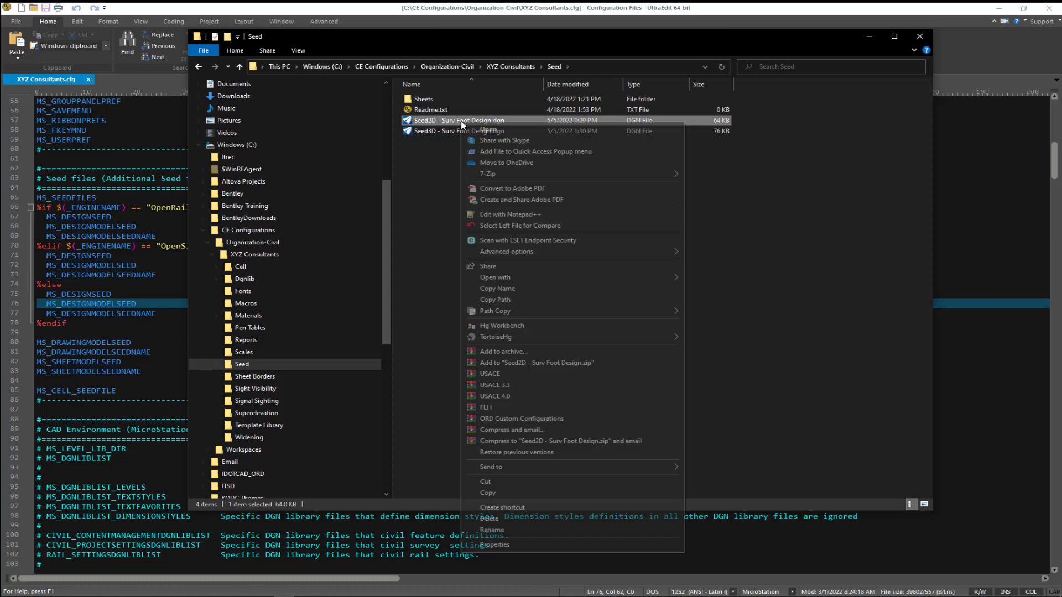
click(503, 287)
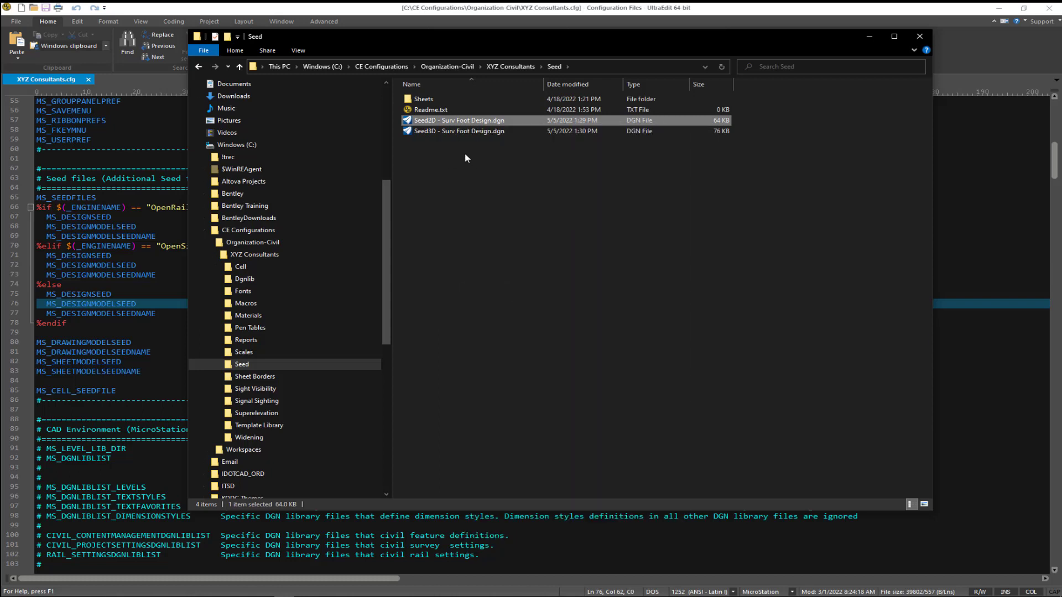
key(alt+Tab)
click(257, 294)
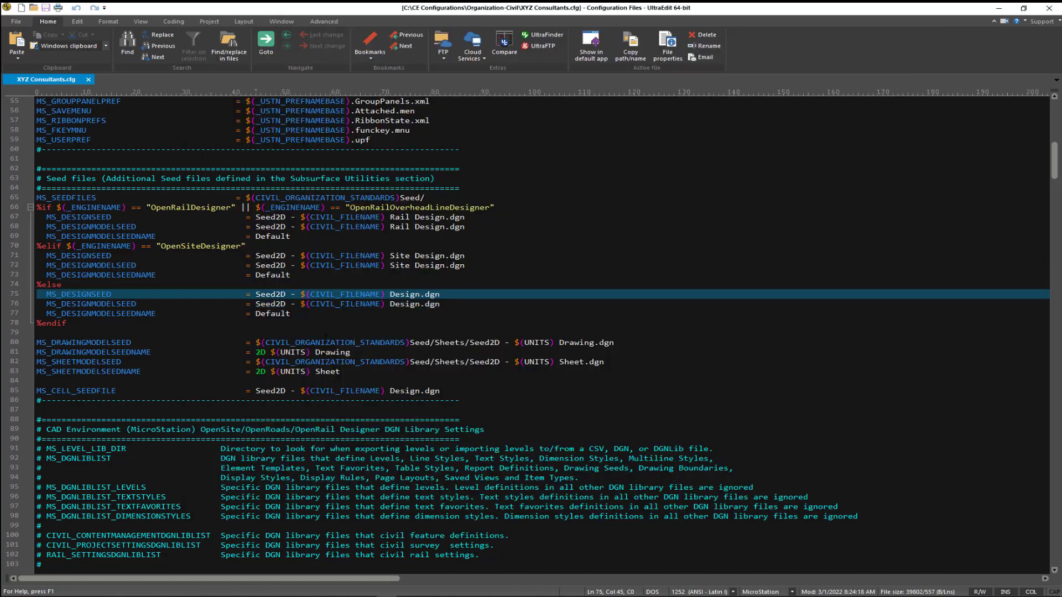
key(shift+End)
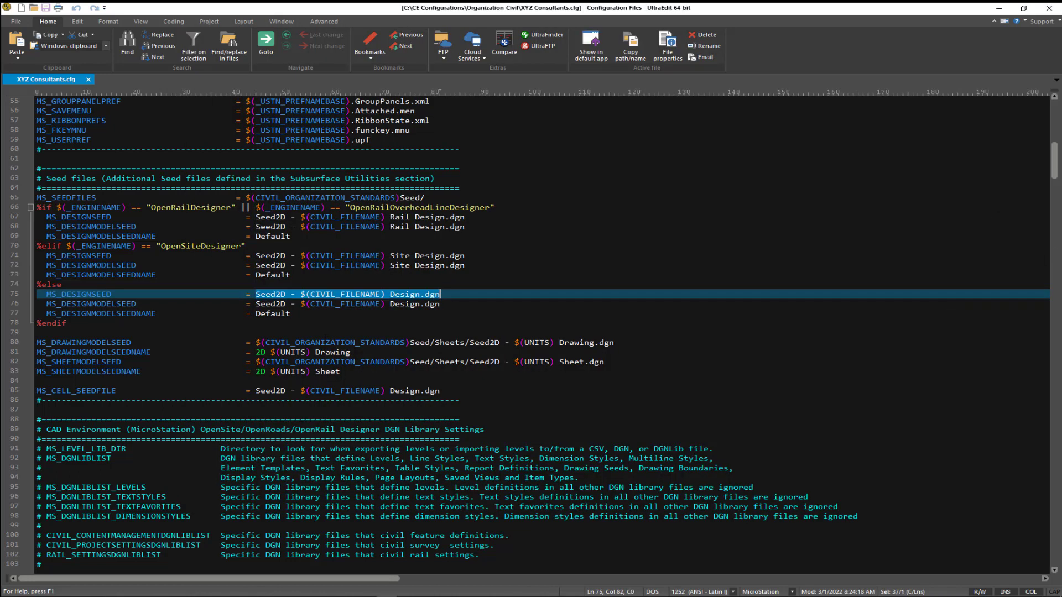
key(ctrl+v)
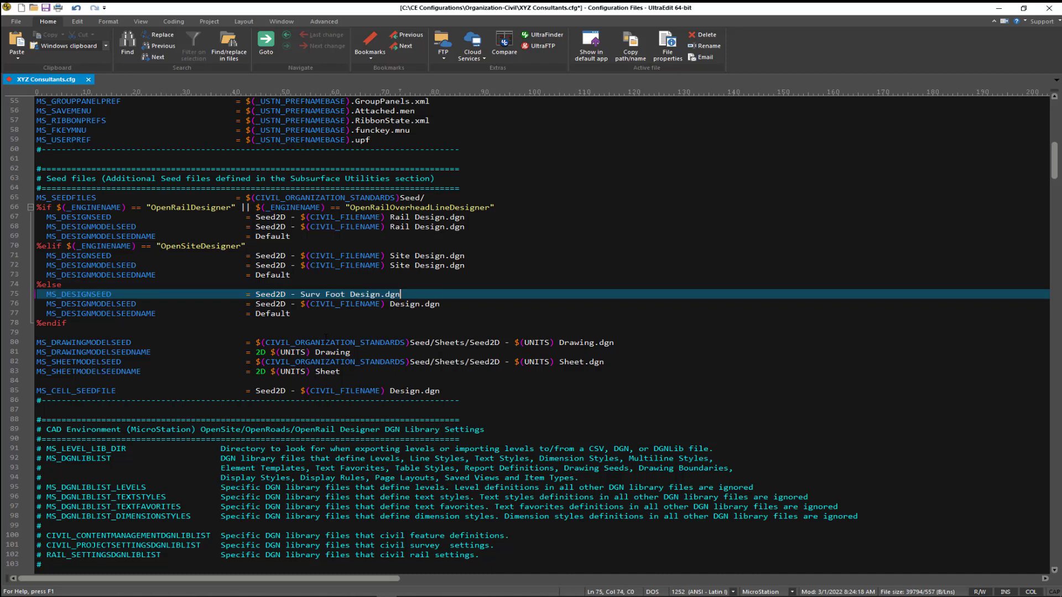
key(Down)
key(ctrl+v)
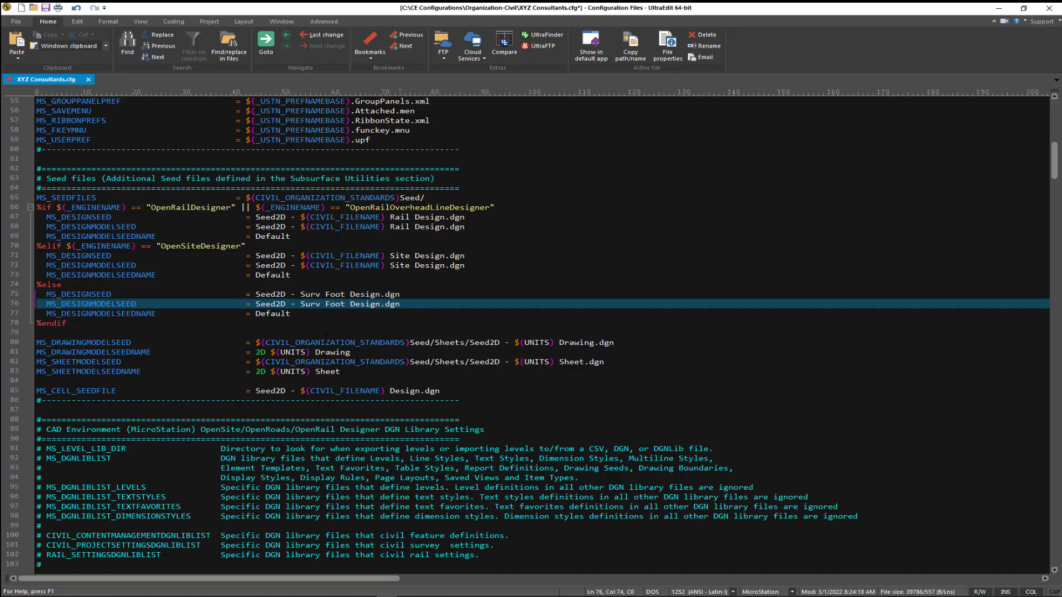